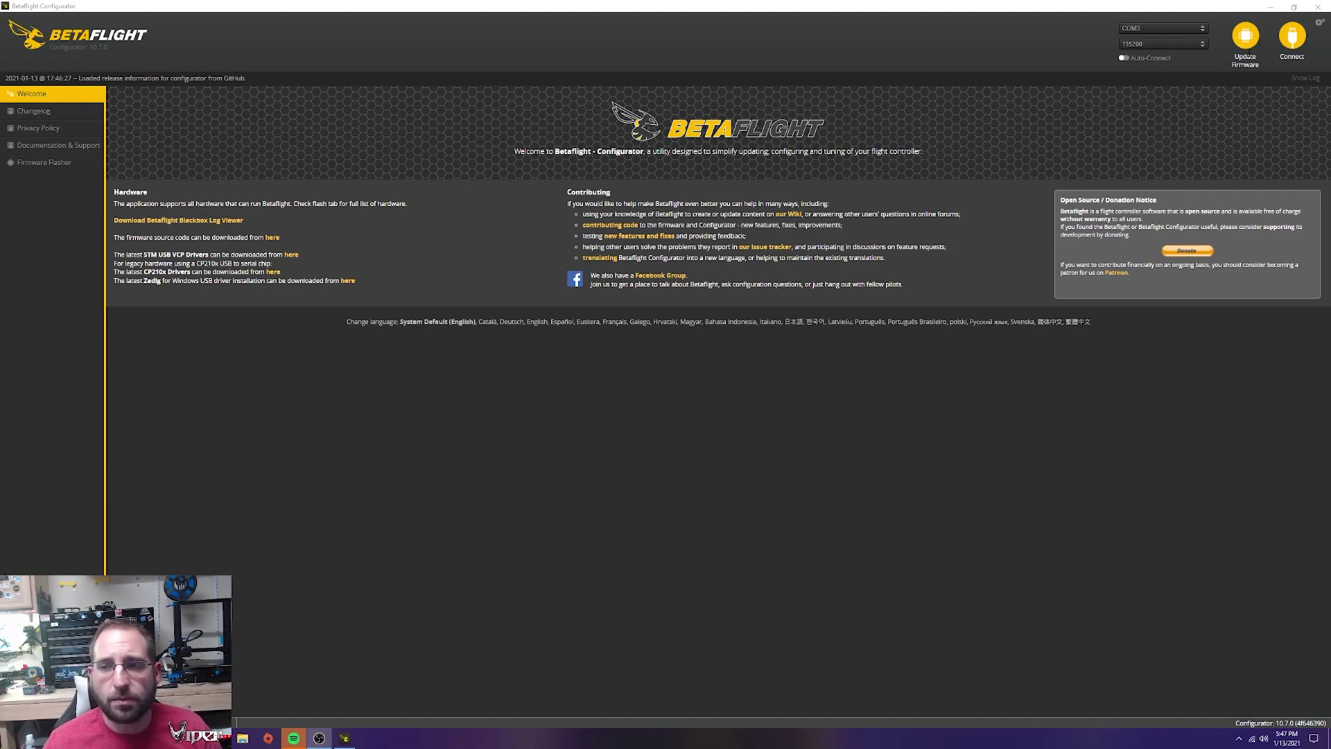
# Connect to the MATEKF411 flight controller running BTFL 4.2.0 so the Setup page loads.
pyautogui.click(1291, 36)
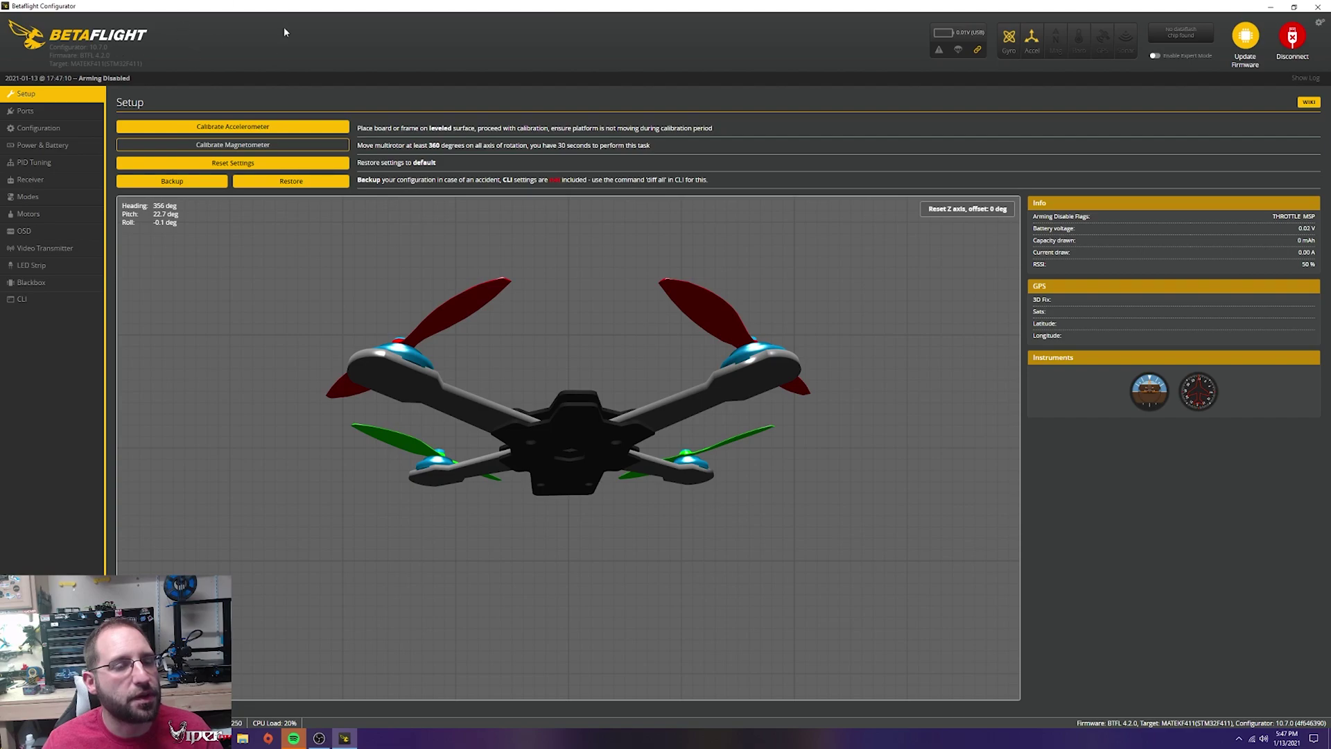
# Review the UART assignments on Ports, then show Configuration with Quad X, DSHOT300 and 4 kHz.
pyautogui.click(21, 112)
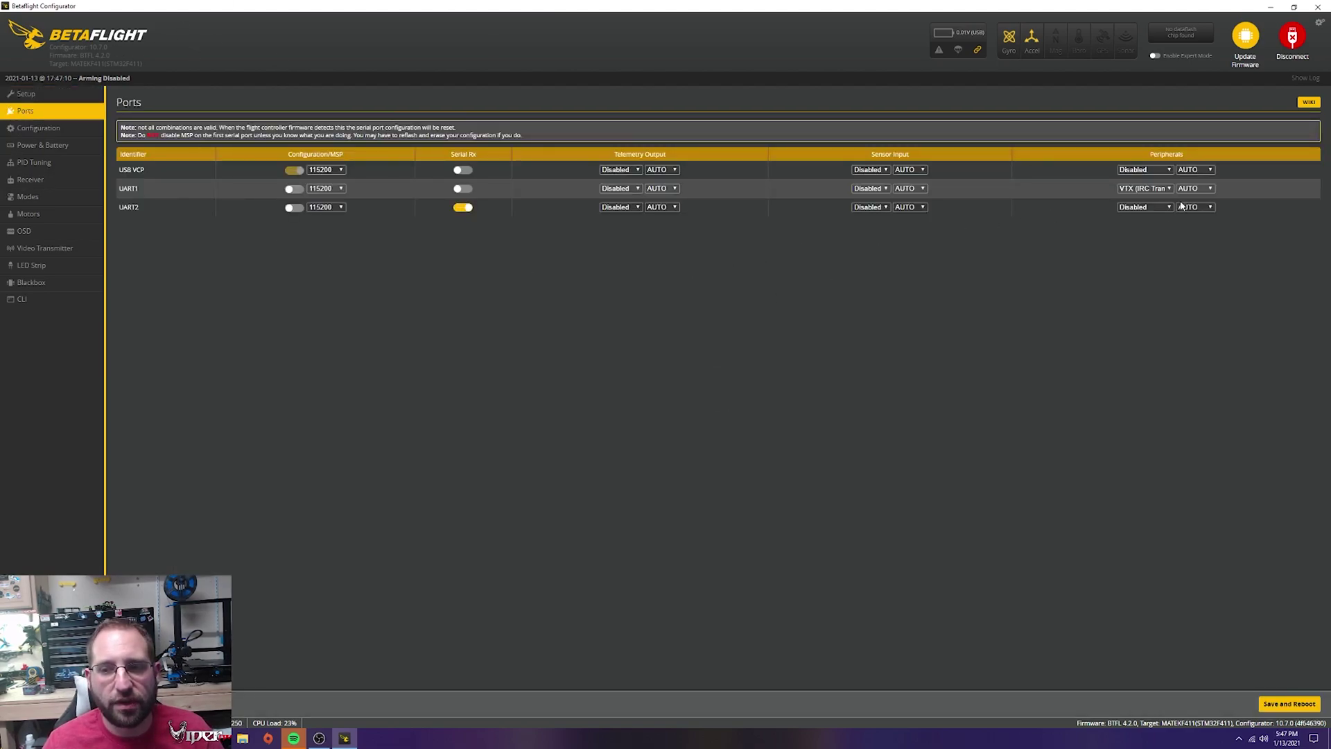
pyautogui.click(38, 128)
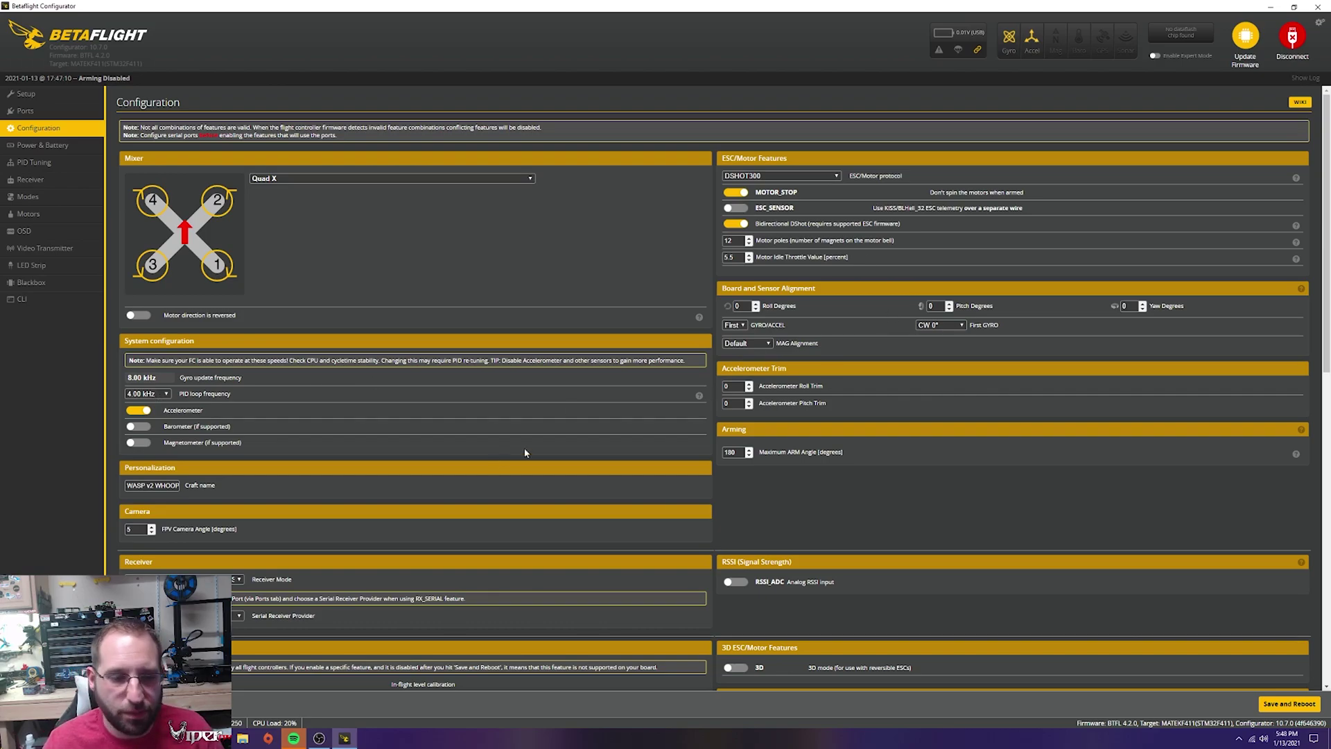
# Keep CRSF as the Serial Receiver Provider, then go to PID Tuning (Profile 1).
pyautogui.scroll(-2, 319, 433)
pyautogui.scroll(-2, 500, 473)
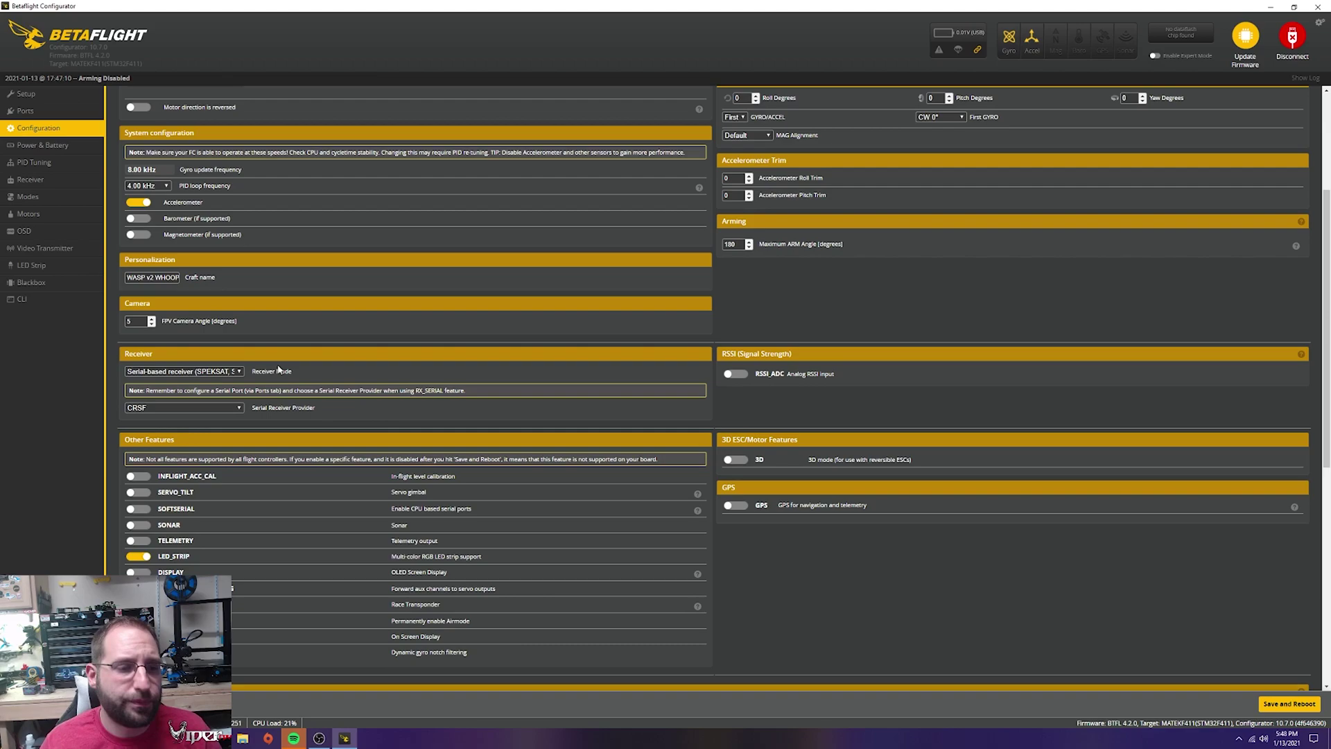
pyautogui.click(137, 408)
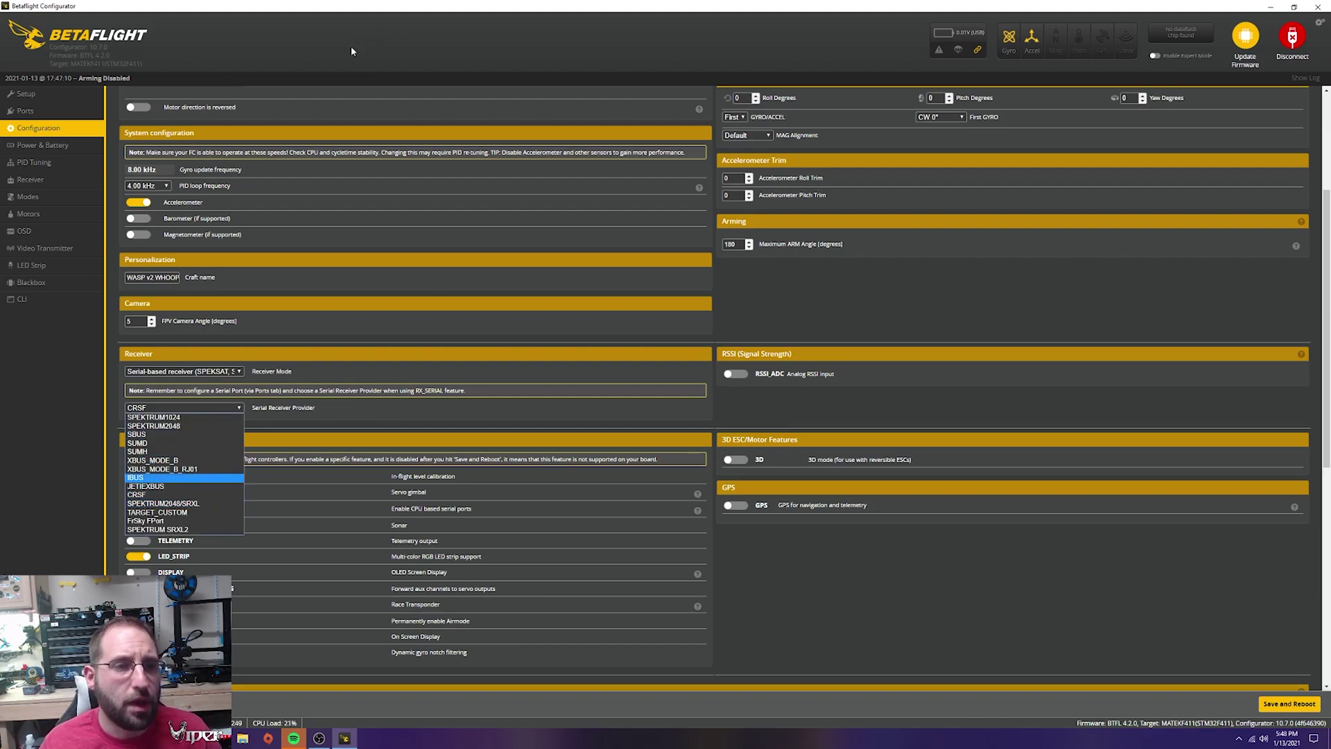
pyautogui.click(284, 521)
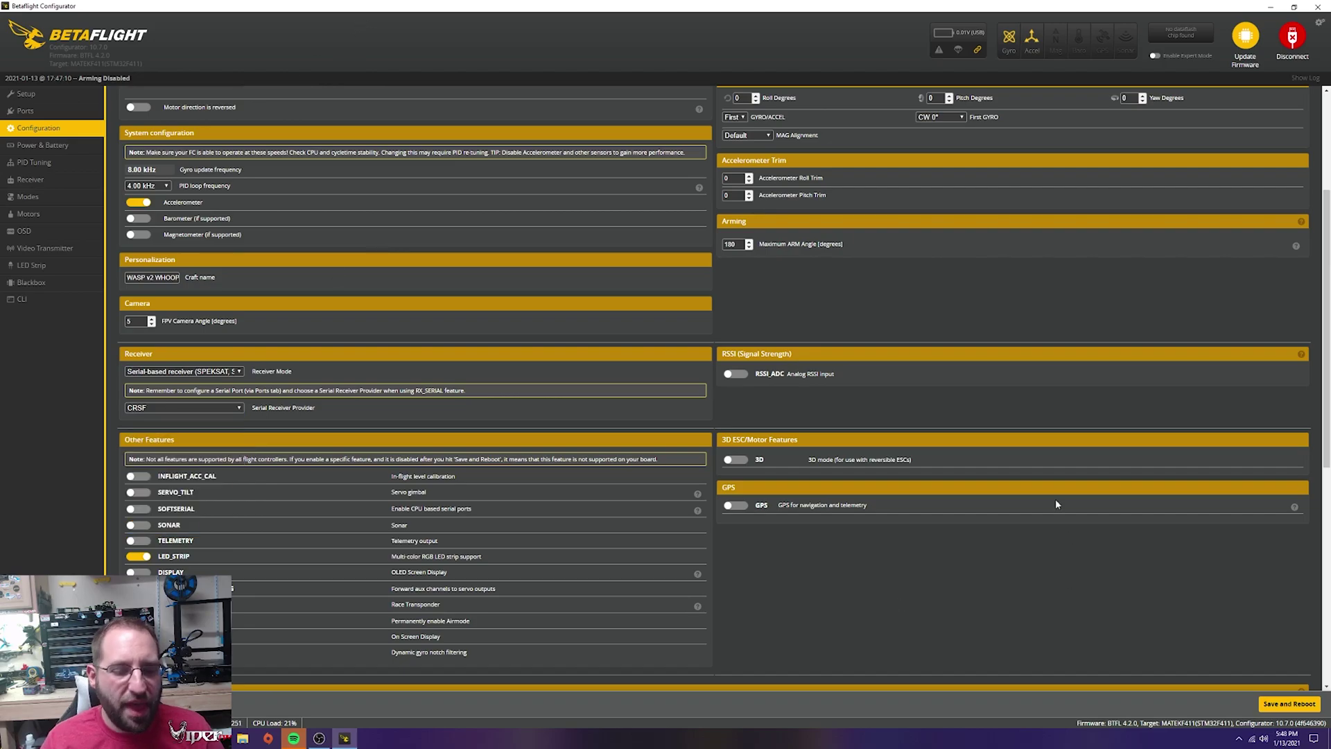
pyautogui.scroll(-1, 895, 495)
pyautogui.scroll(4, 894, 495)
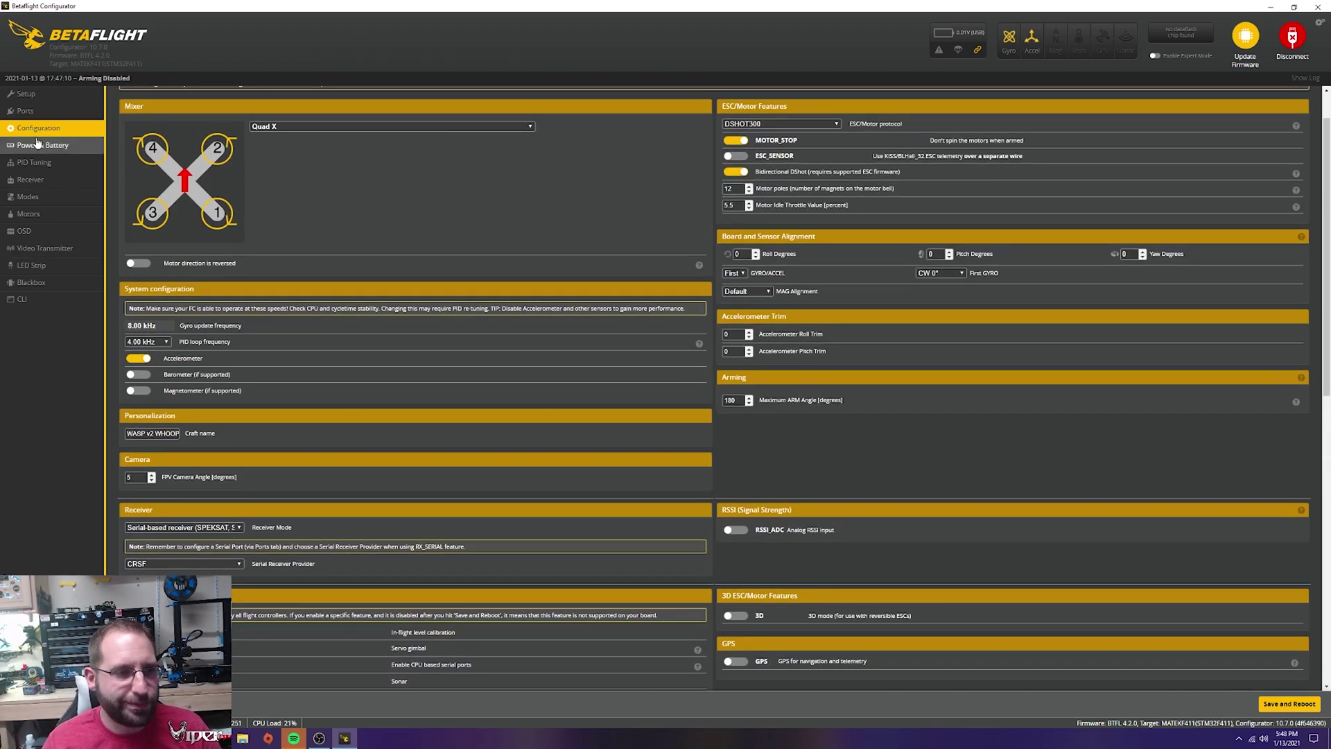
pyautogui.click(42, 160)
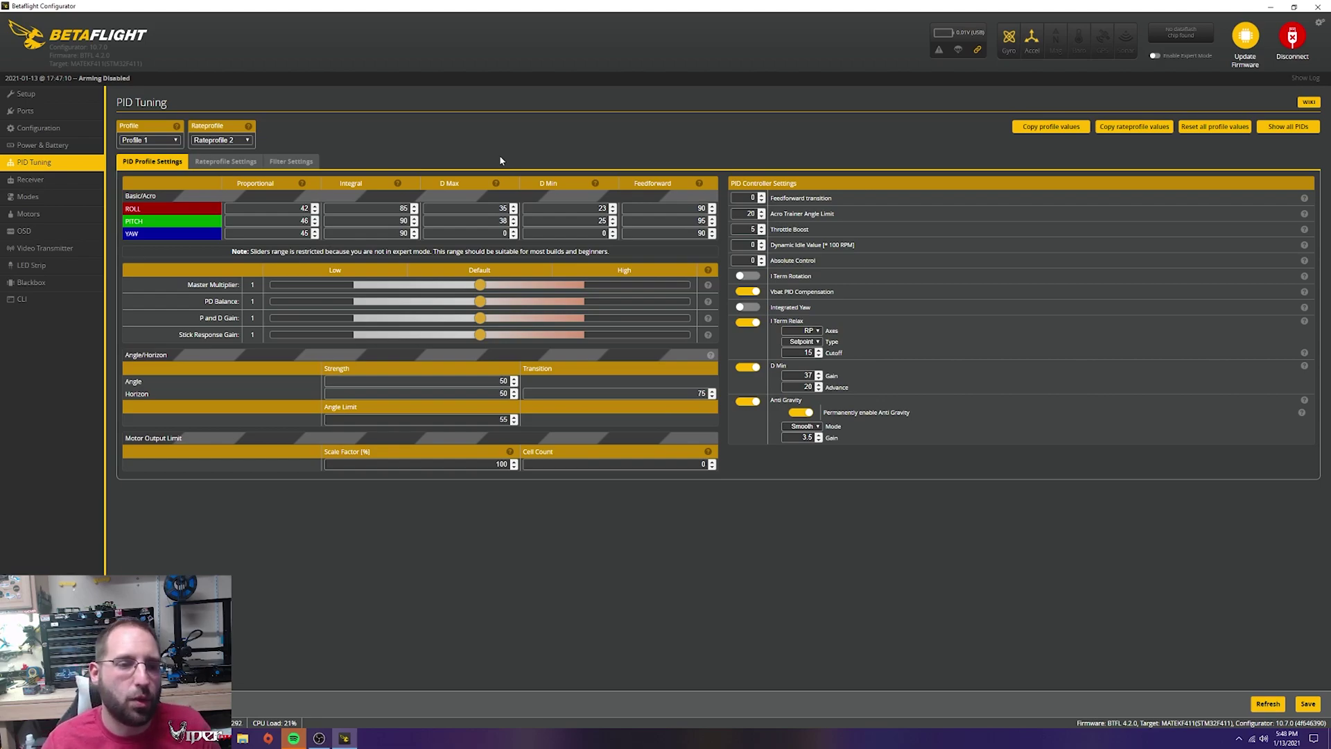
# Look over the rate profile settings, then view the Receiver page with channel map AETR1234.
pyautogui.click(197, 165)
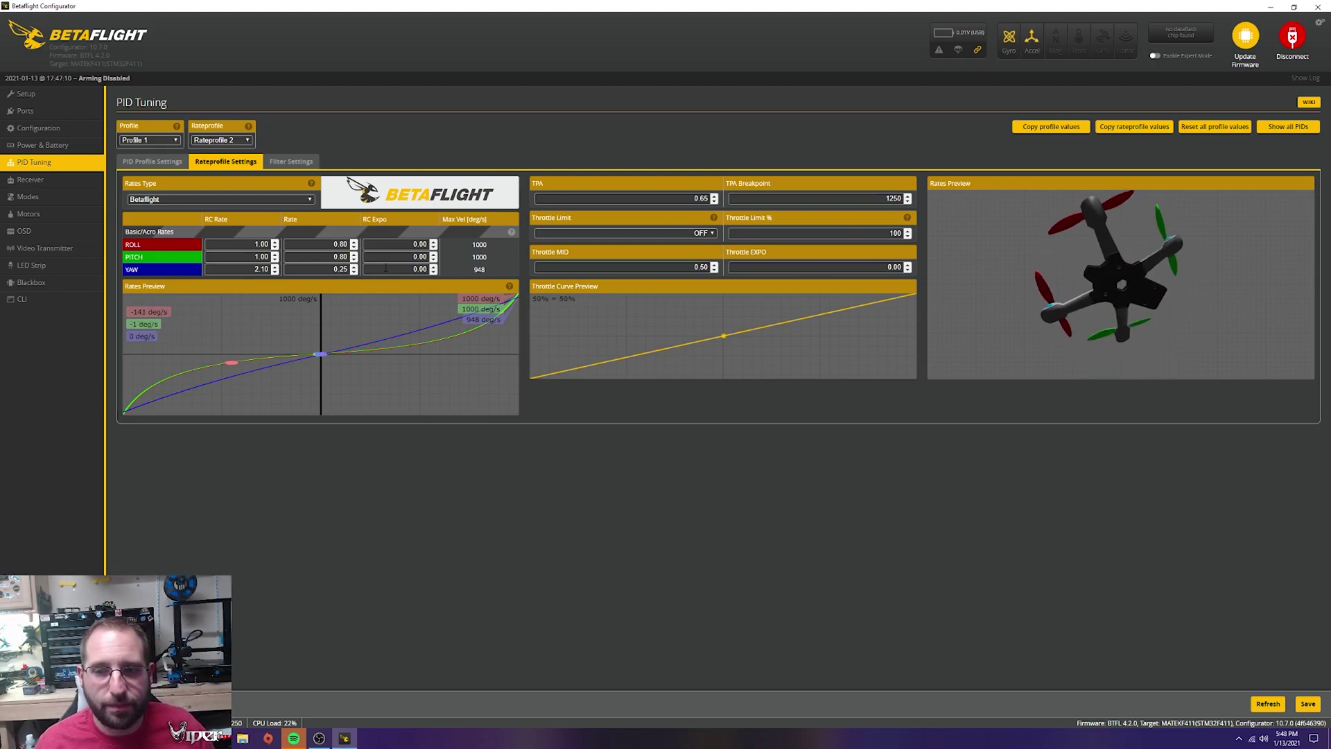
pyautogui.click(68, 182)
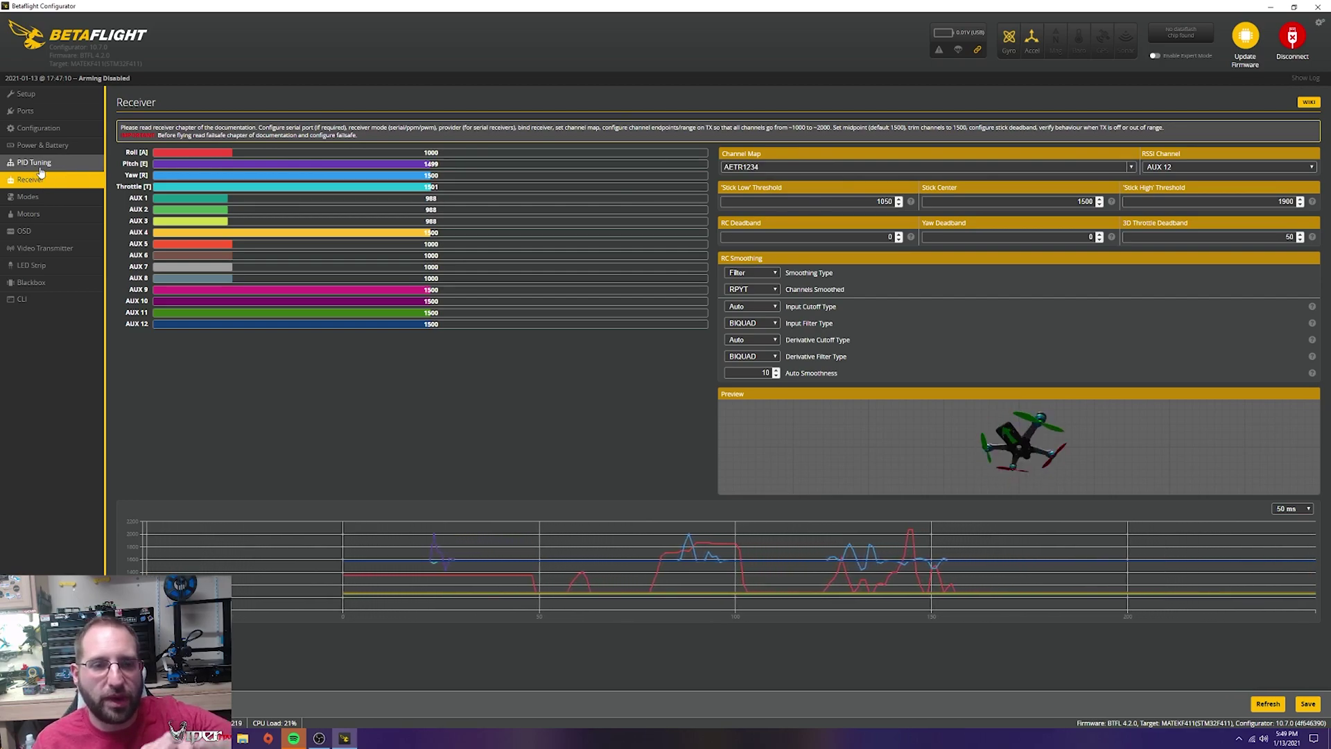
# Switch the channel map to TAER1234 (FrSky / Futaba / Hitec) and save the receiver settings.
pyautogui.click(1131, 165)
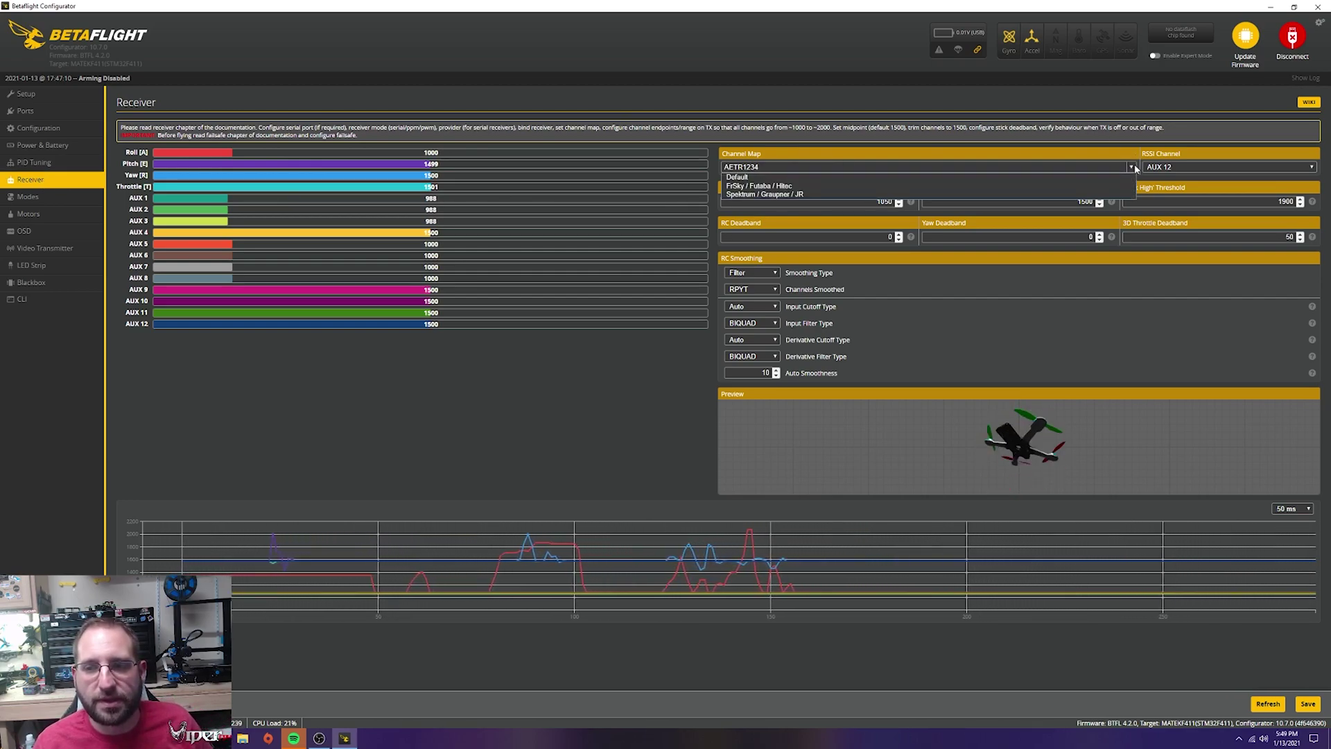
pyautogui.click(757, 187)
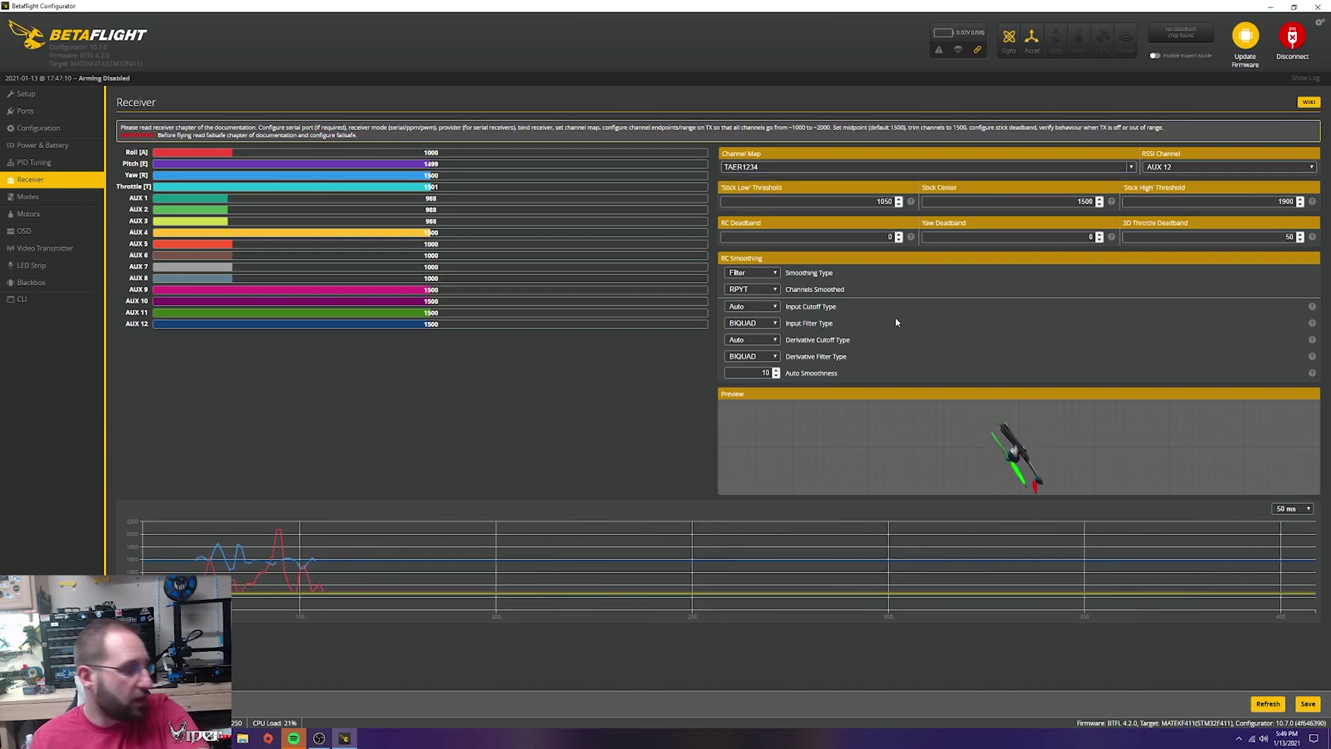
pyautogui.click(1308, 703)
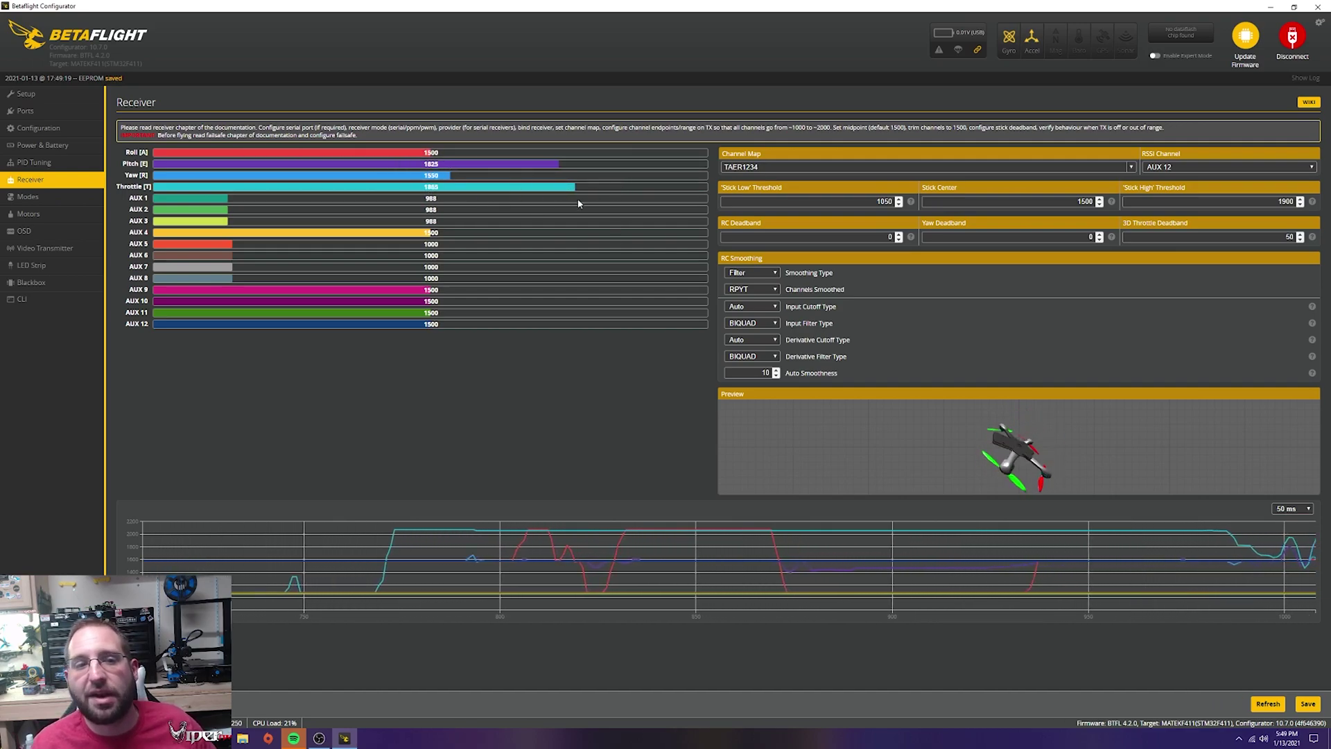
# In rate profile 4, set RC Rate 1.05, Rate 0.79, RC Expo 0.30 on all axes and save.
pyautogui.click(42, 144)
pyautogui.click(34, 163)
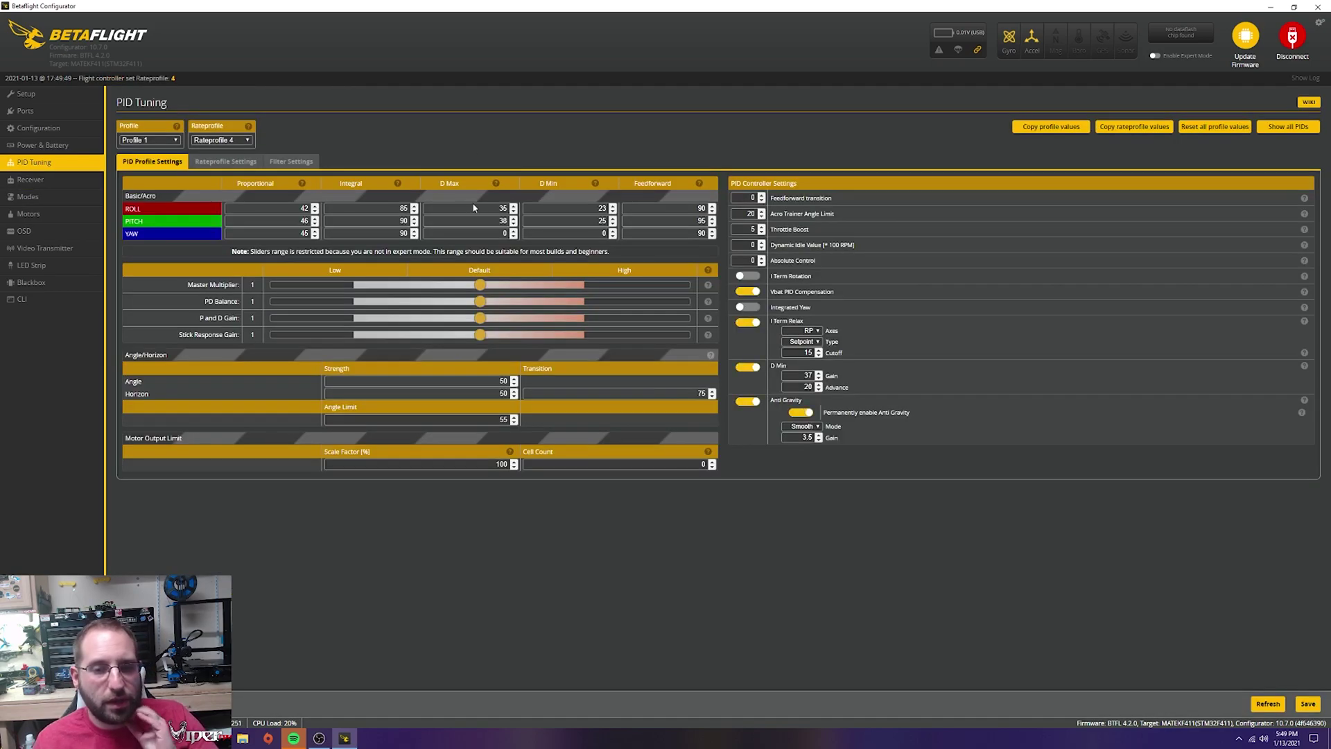
pyautogui.click(219, 160)
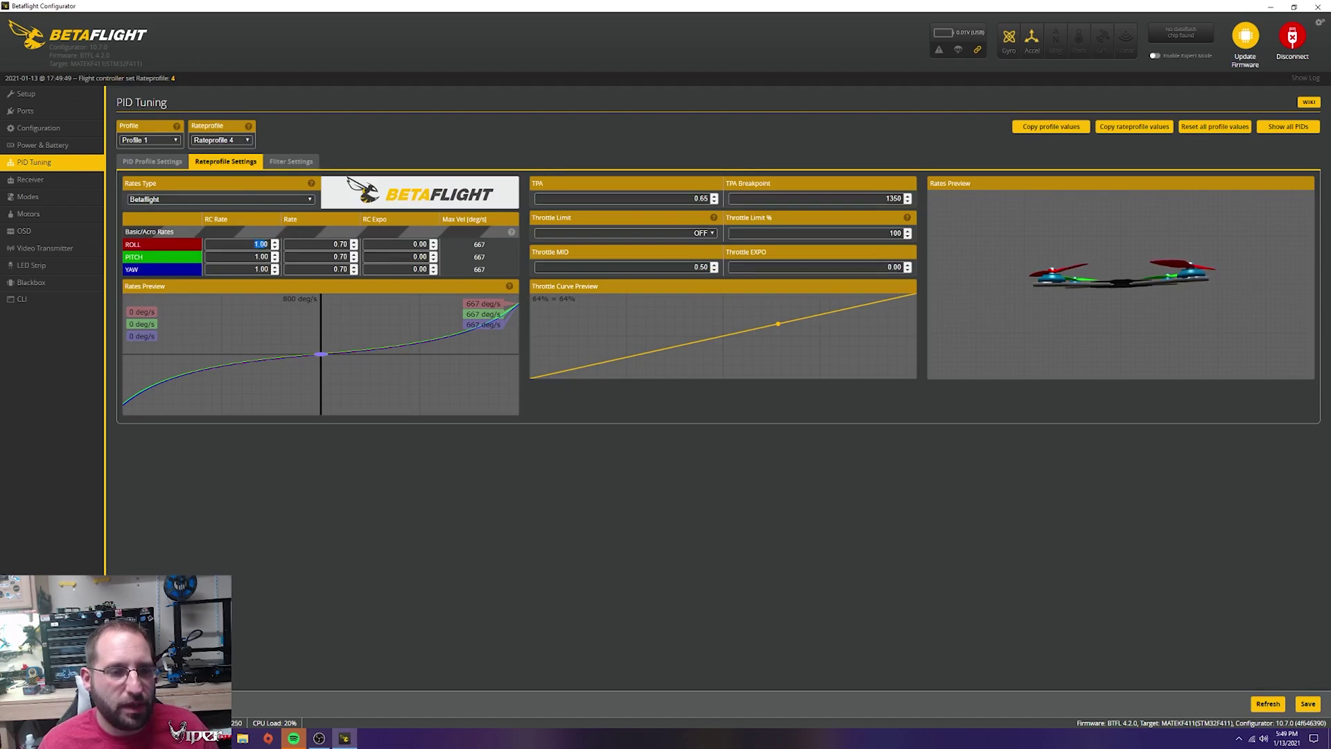
pyautogui.click(274, 246)
pyautogui.write('1')
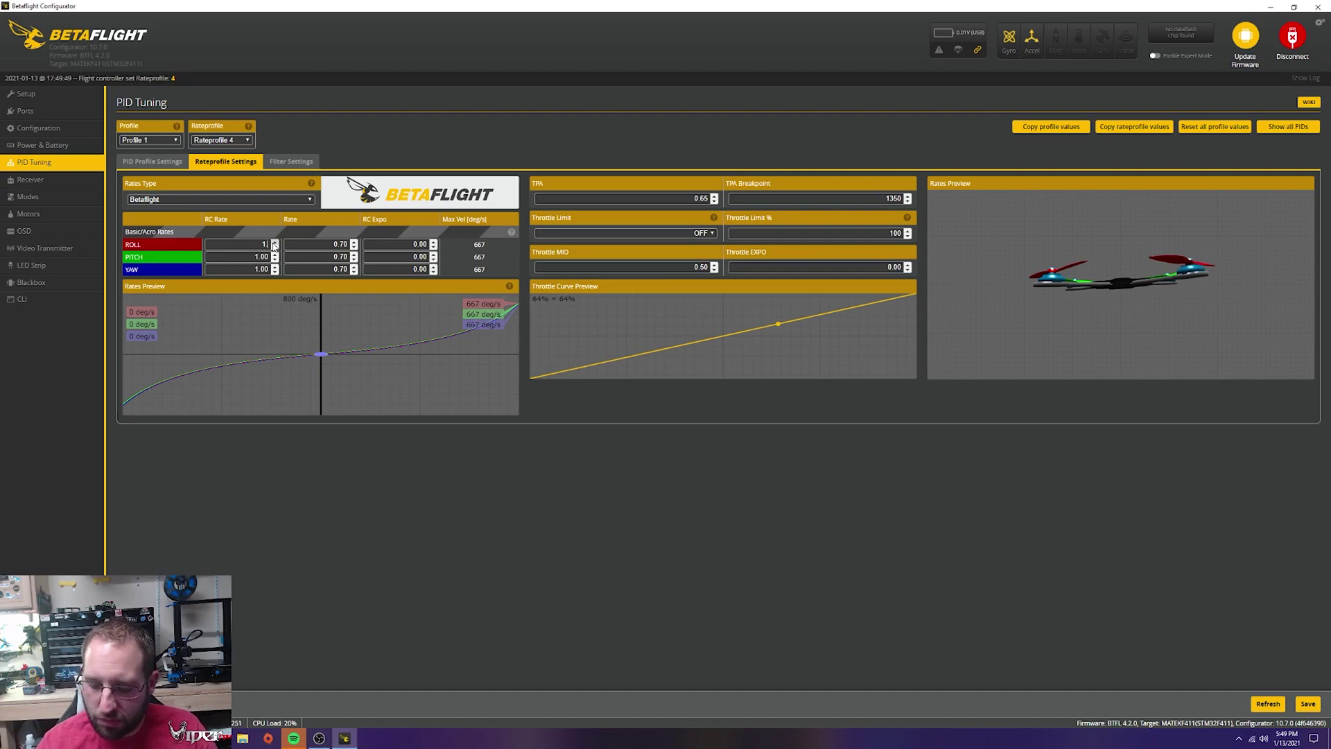
pyautogui.write('.05')
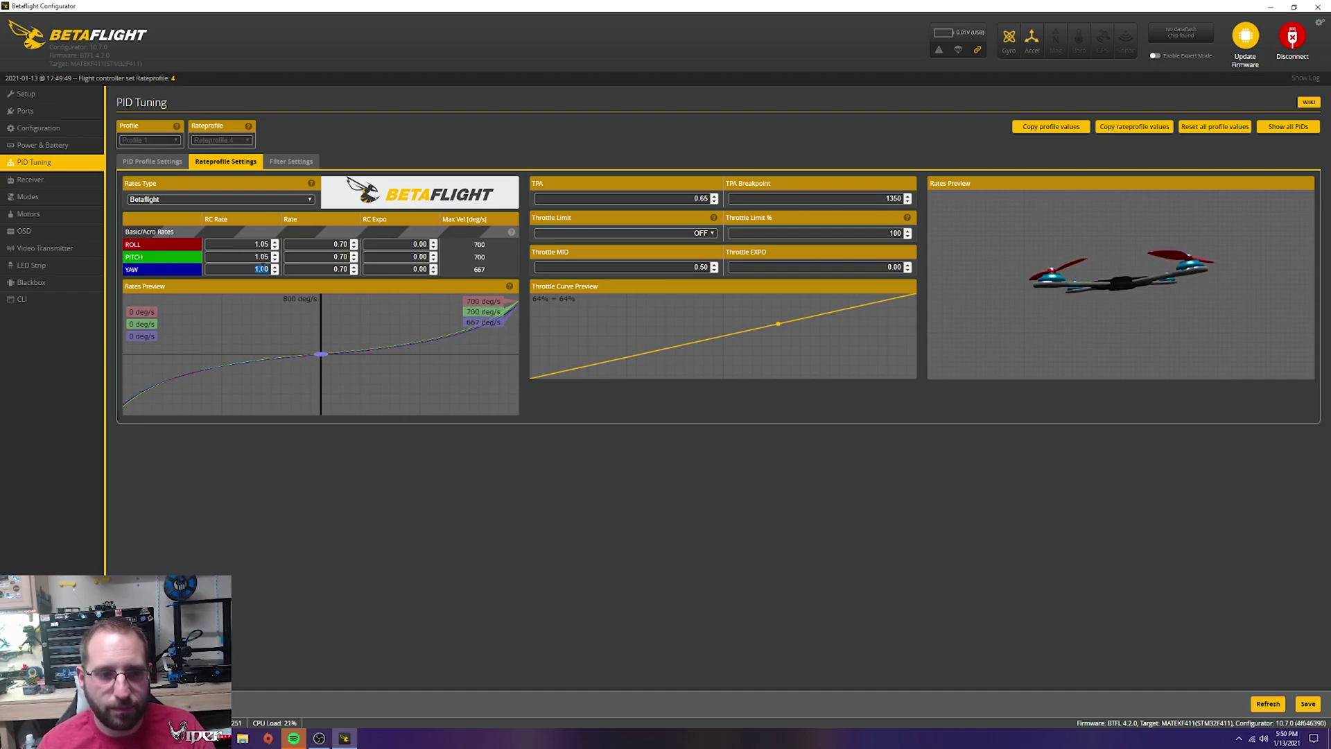
pyautogui.write('1.05')
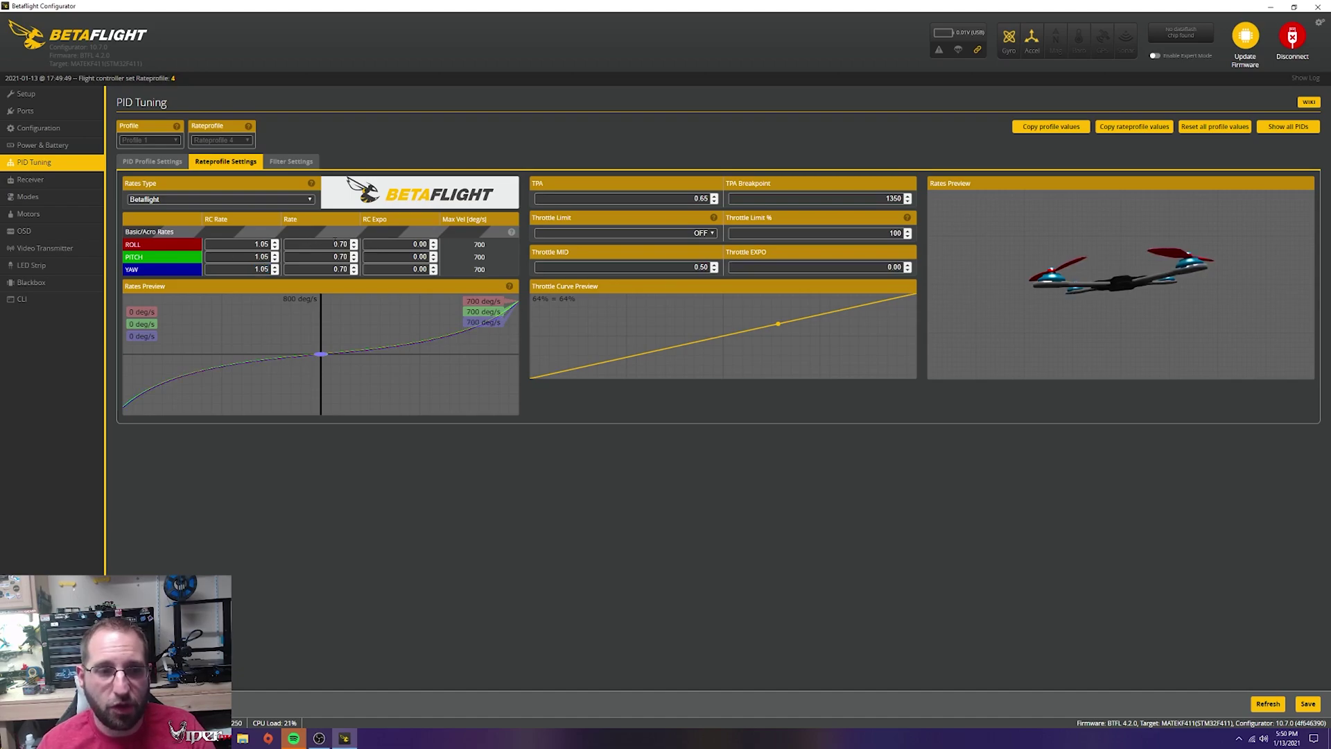
pyautogui.write('9')
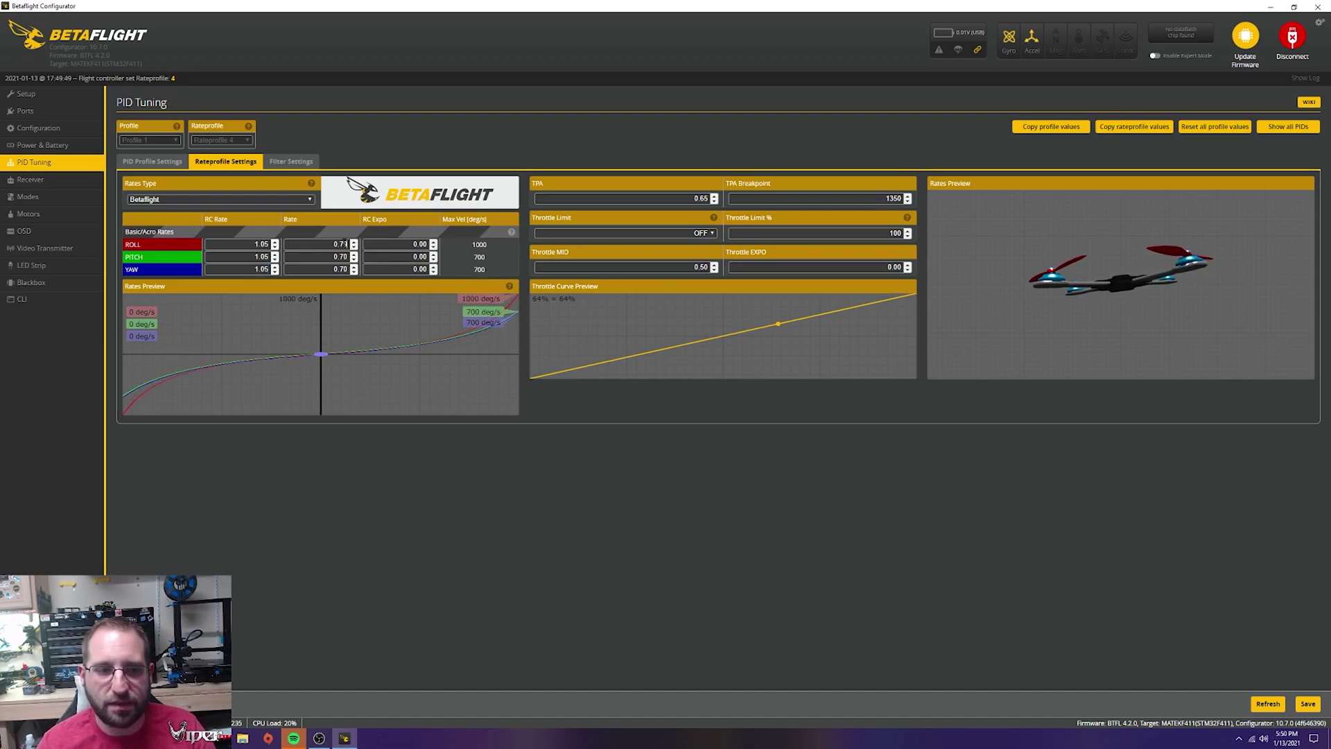
pyautogui.write('9')
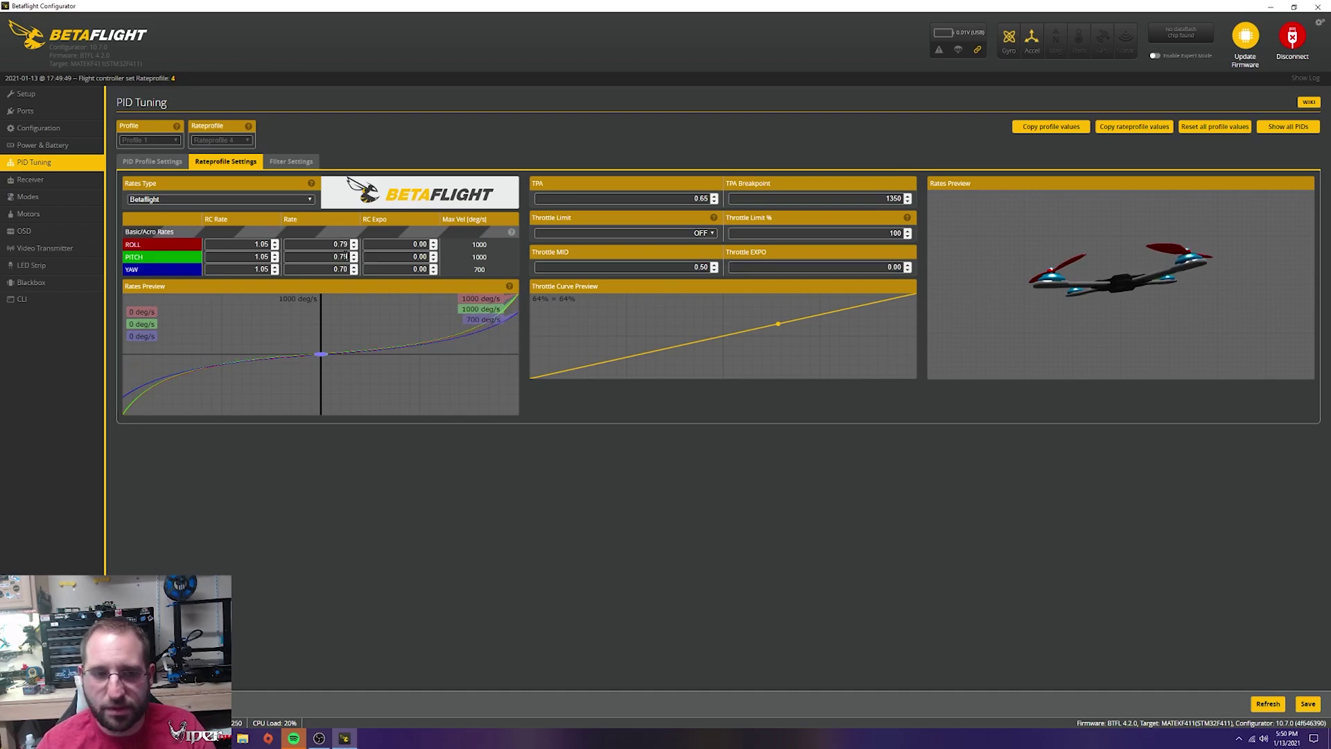
pyautogui.write('9')
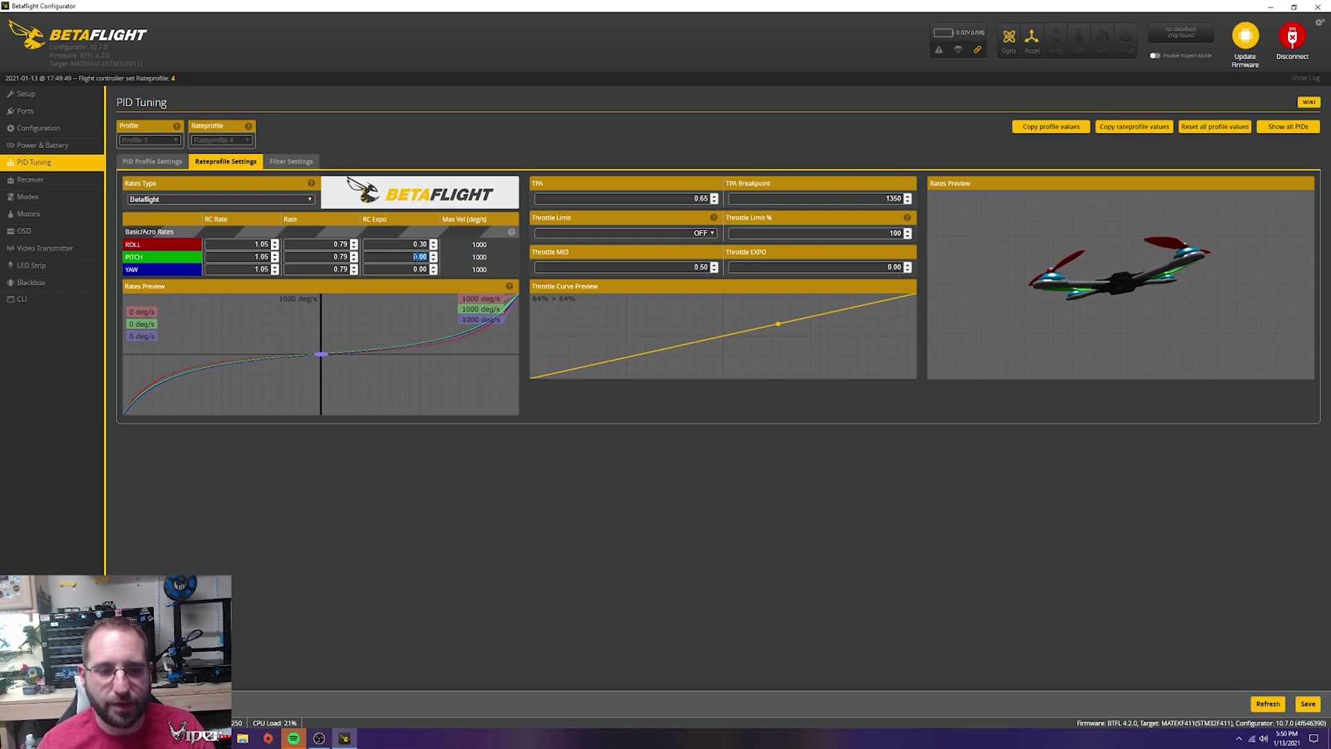
pyautogui.write('30')
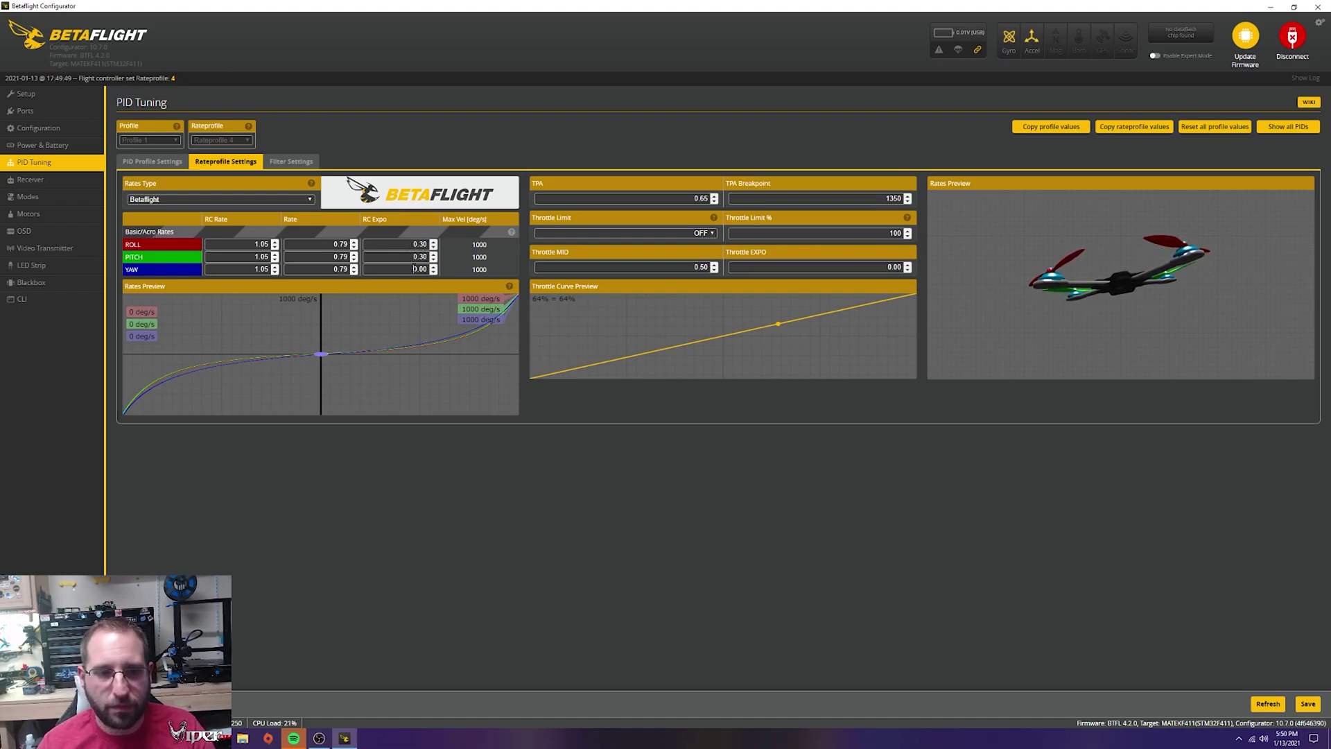
pyautogui.write('3')
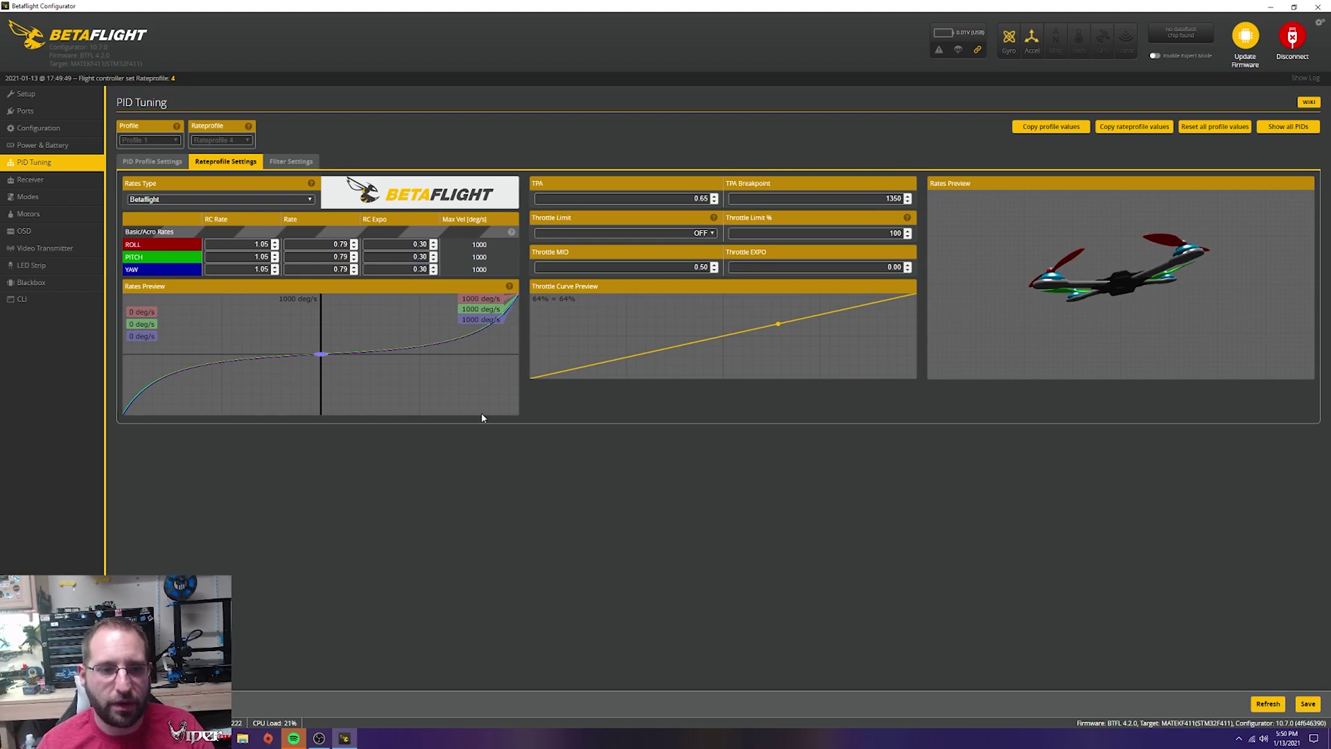
pyautogui.click(1307, 703)
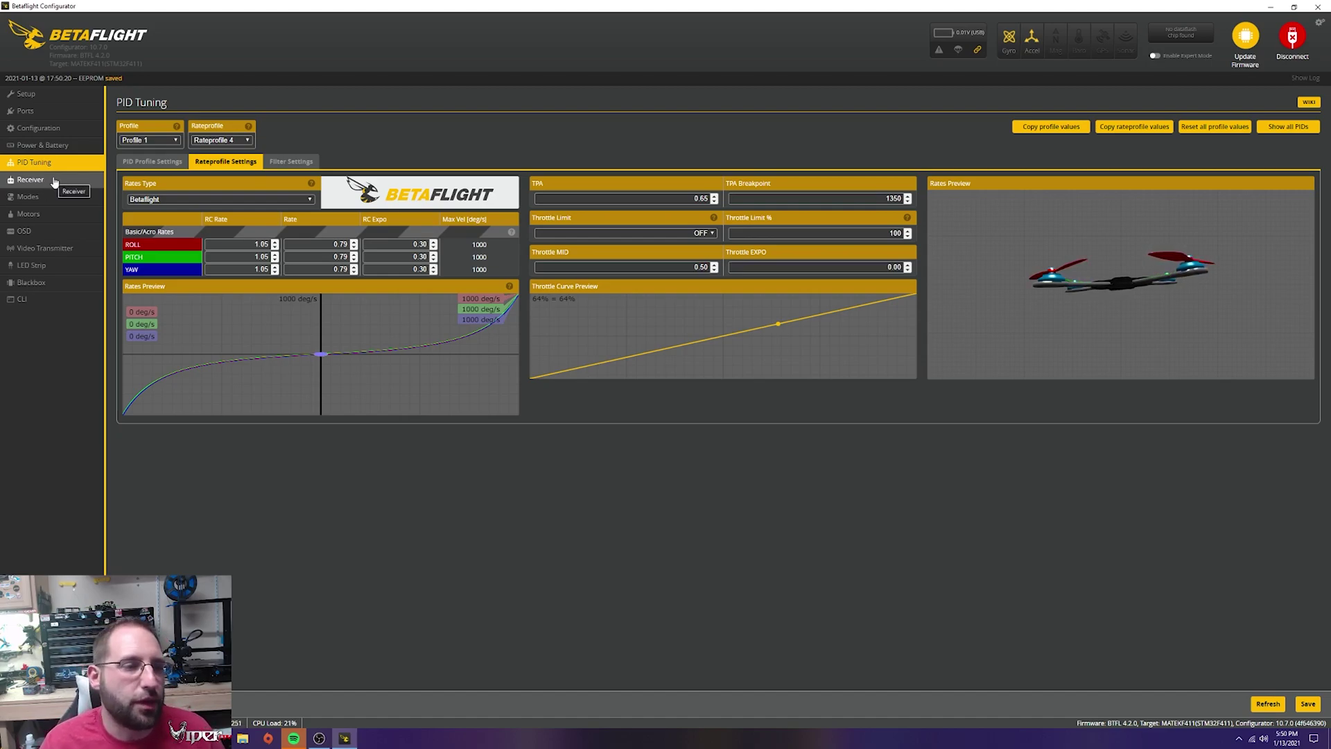
# Return to the Receiver page showing live readings: throttle 1000, AUX 1 988.
pyautogui.click(54, 182)
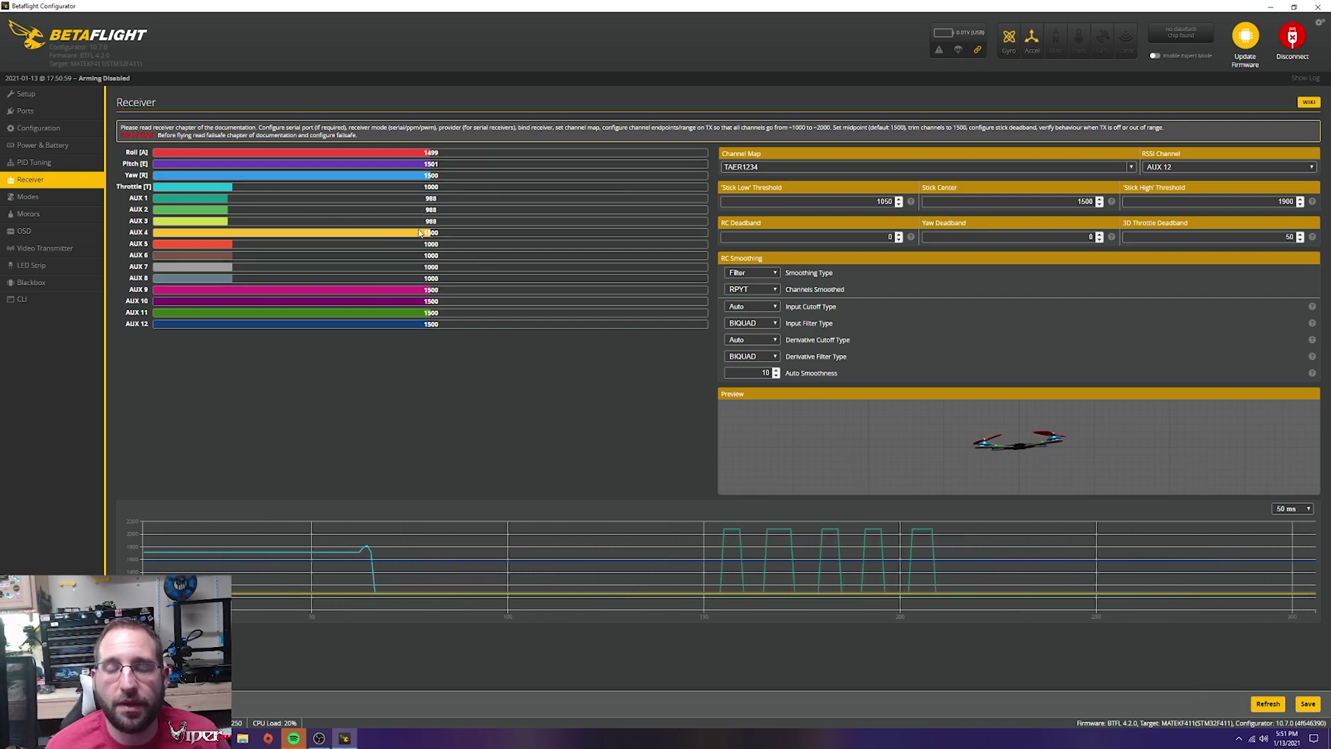
# On the Modes page, remove the ANGLE mode's AUX 2 switch range.
pyautogui.click(26, 198)
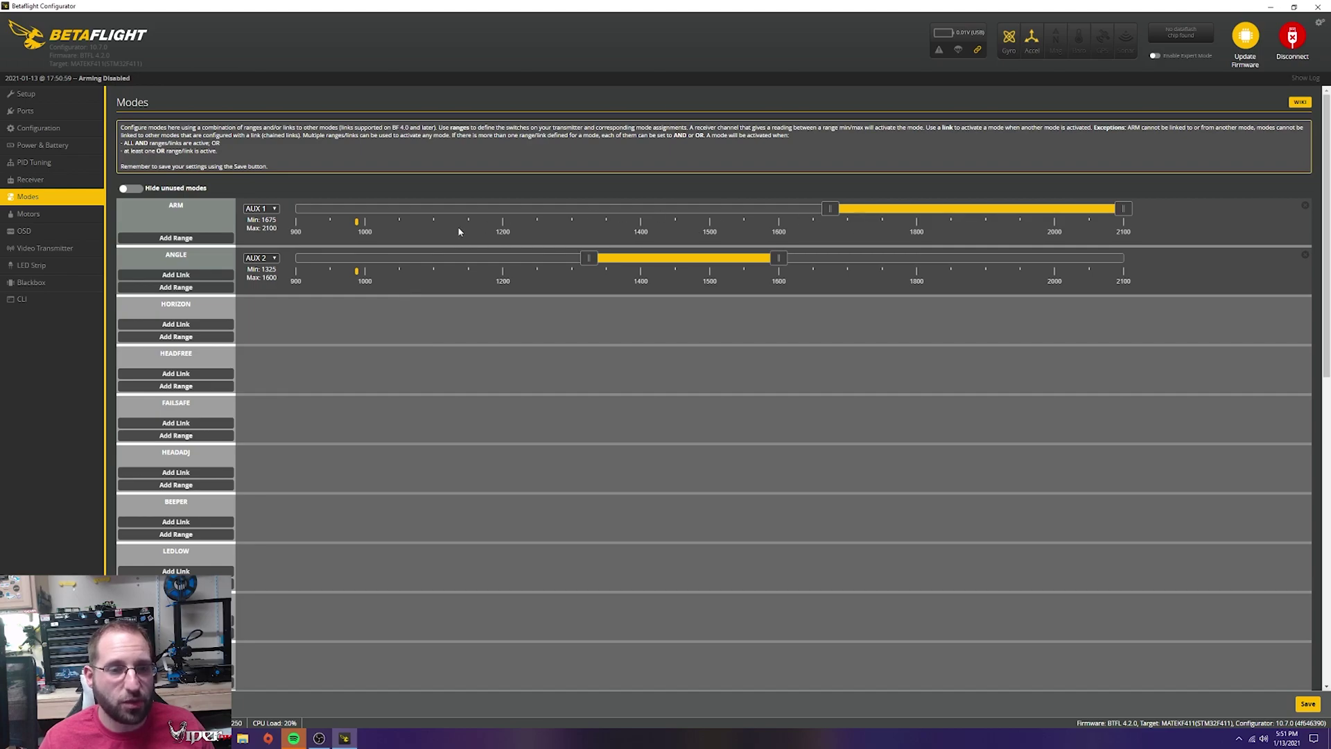
pyautogui.click(268, 260)
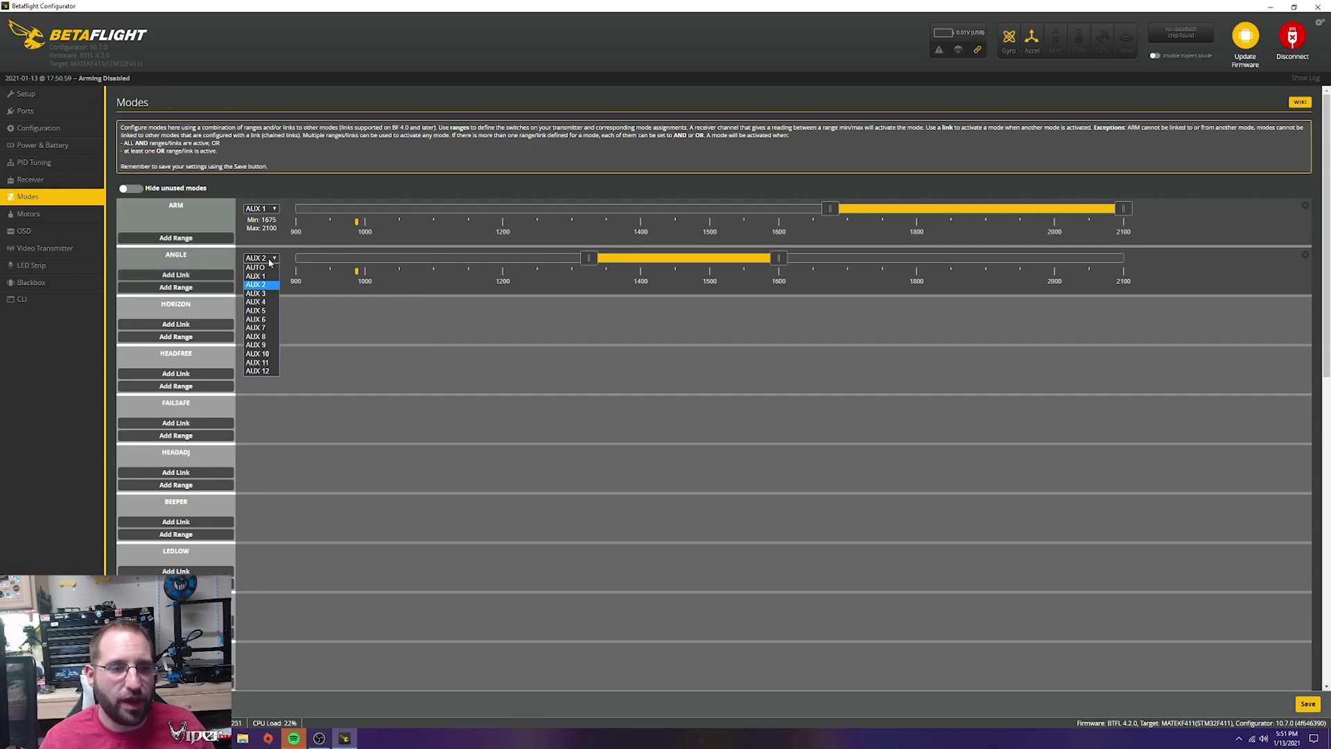
pyautogui.click(244, 258)
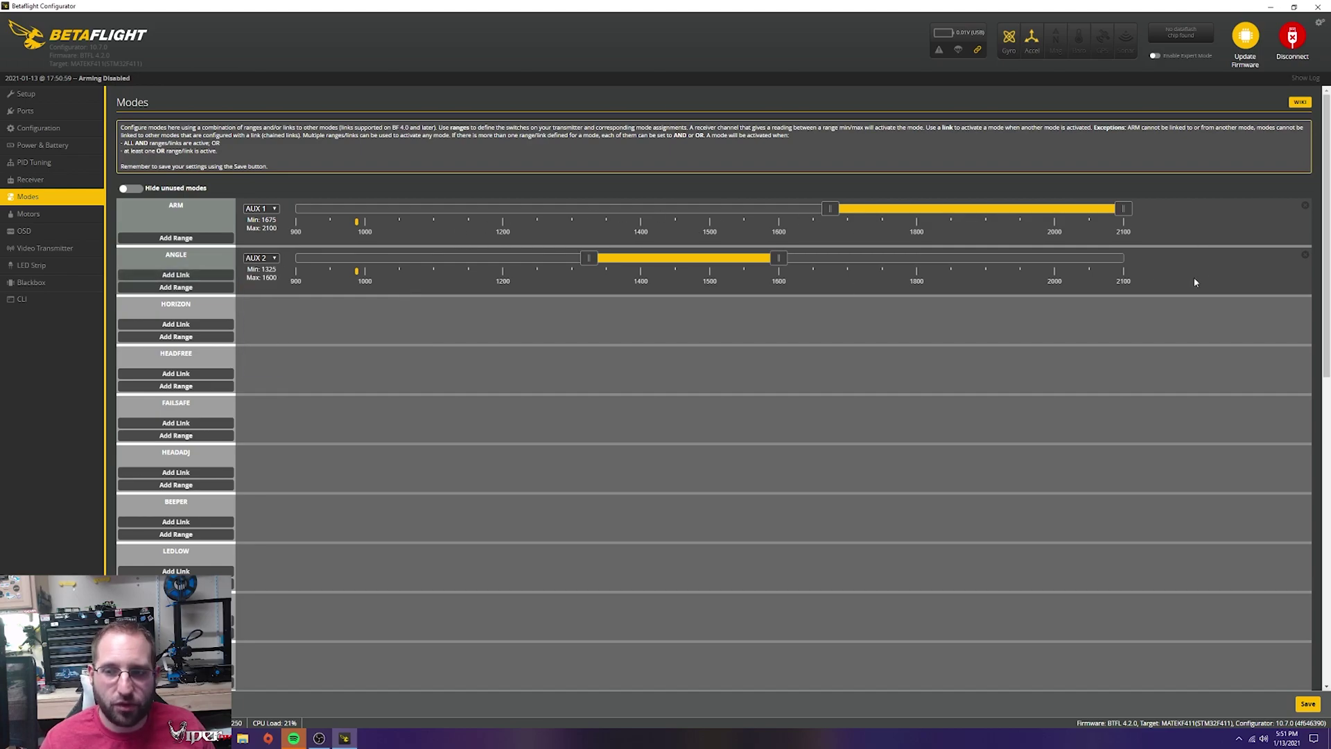
pyautogui.click(1304, 255)
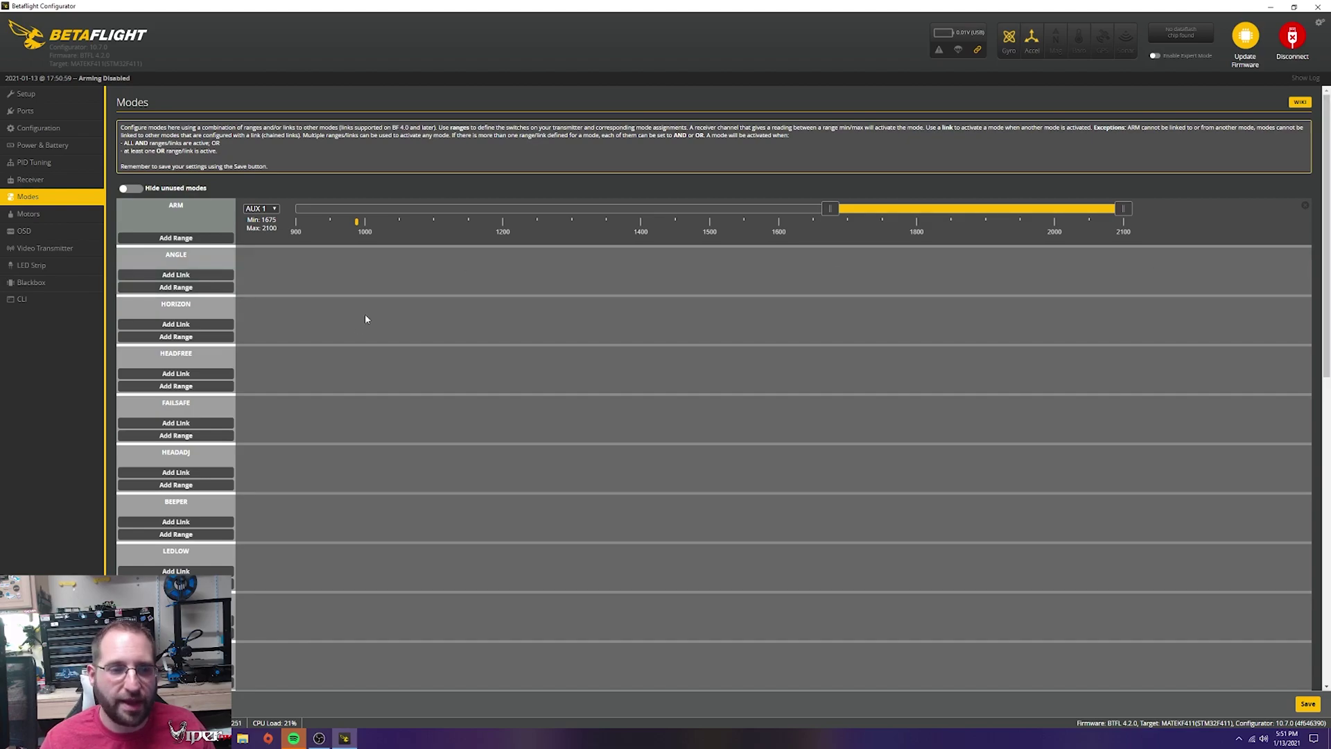
# Remove the FPV ANGLE MIX and AIR MODE ranges, leaving FLIP OVER AFTER CRASH on AUX 3.
pyautogui.scroll(-4, 315, 388)
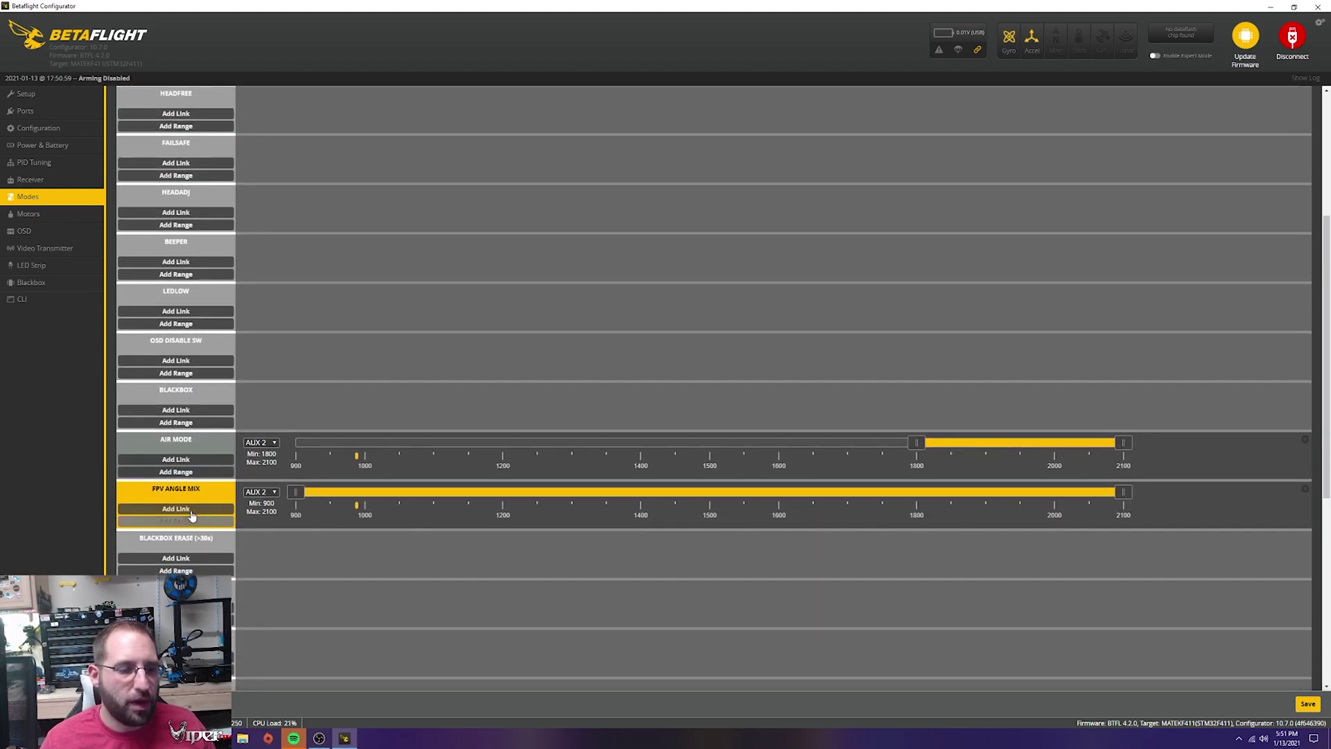
pyautogui.click(1305, 491)
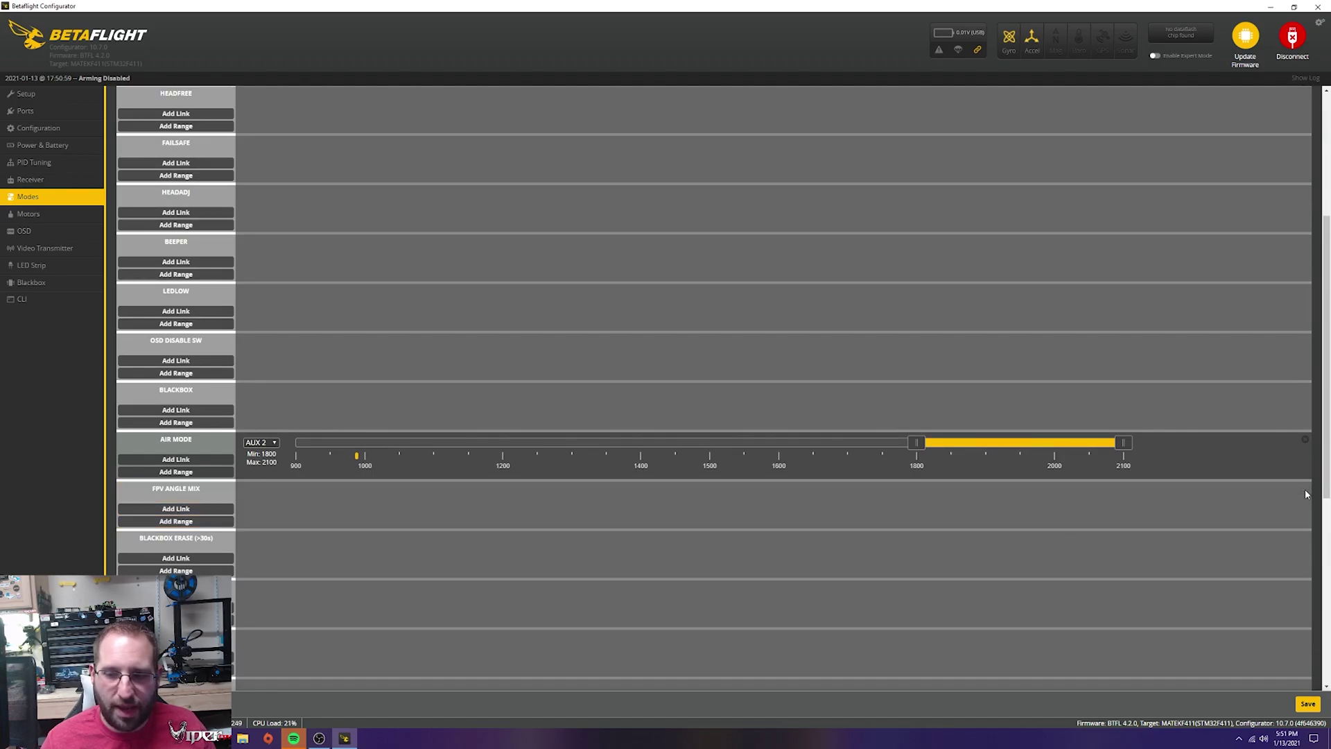
pyautogui.click(1306, 442)
pyautogui.scroll(-5, 626, 481)
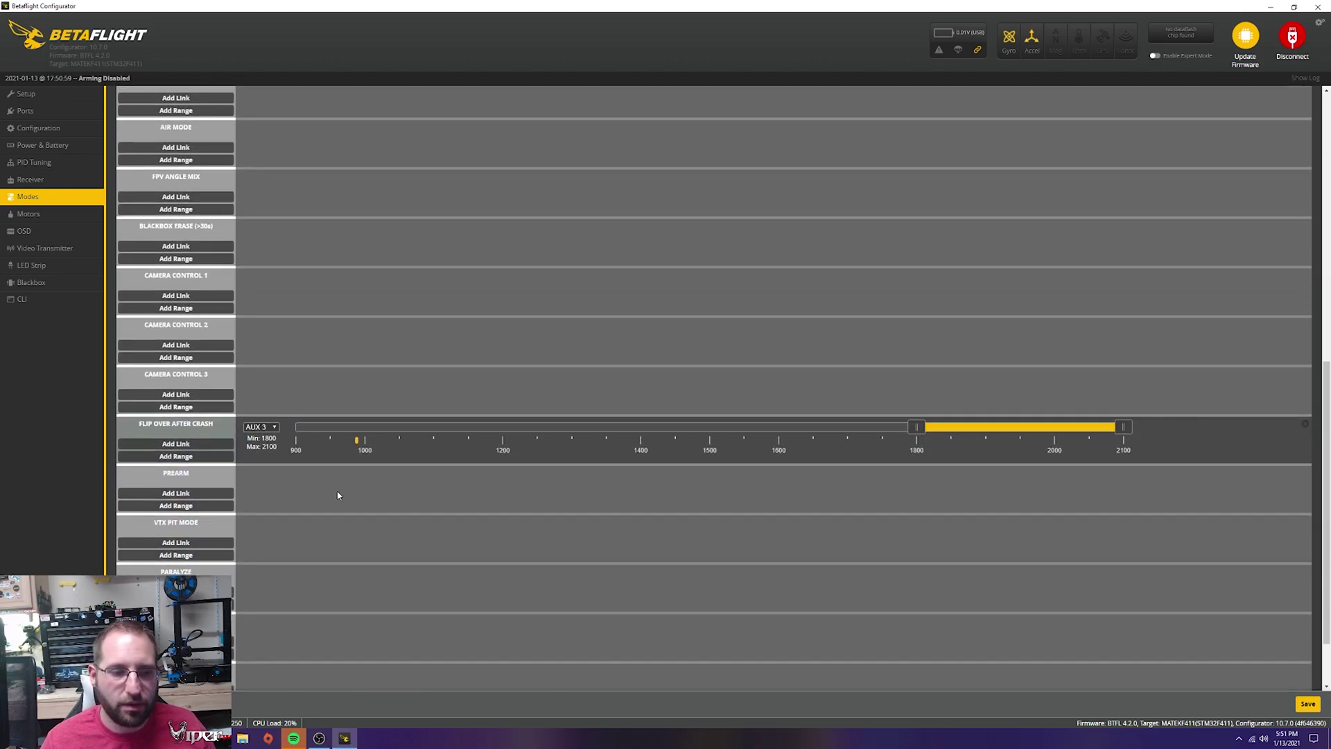
pyautogui.click(276, 428)
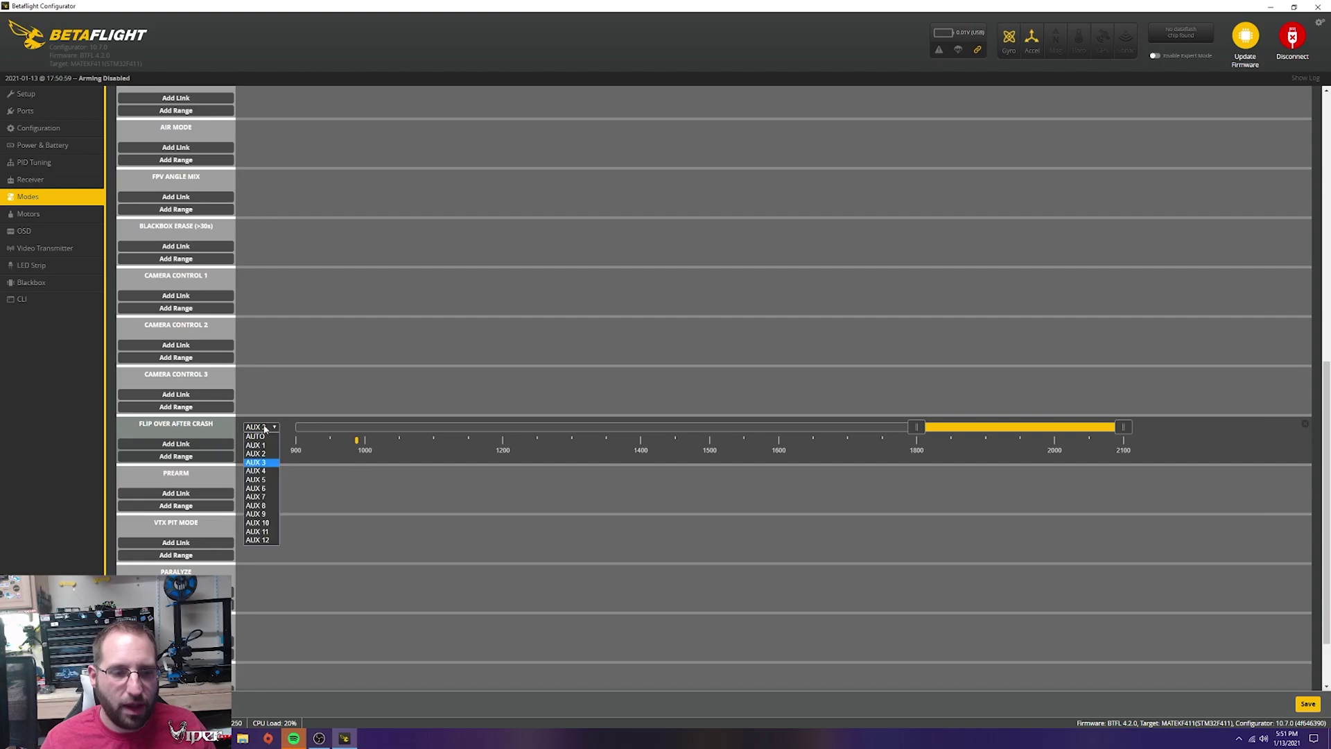
pyautogui.click(263, 462)
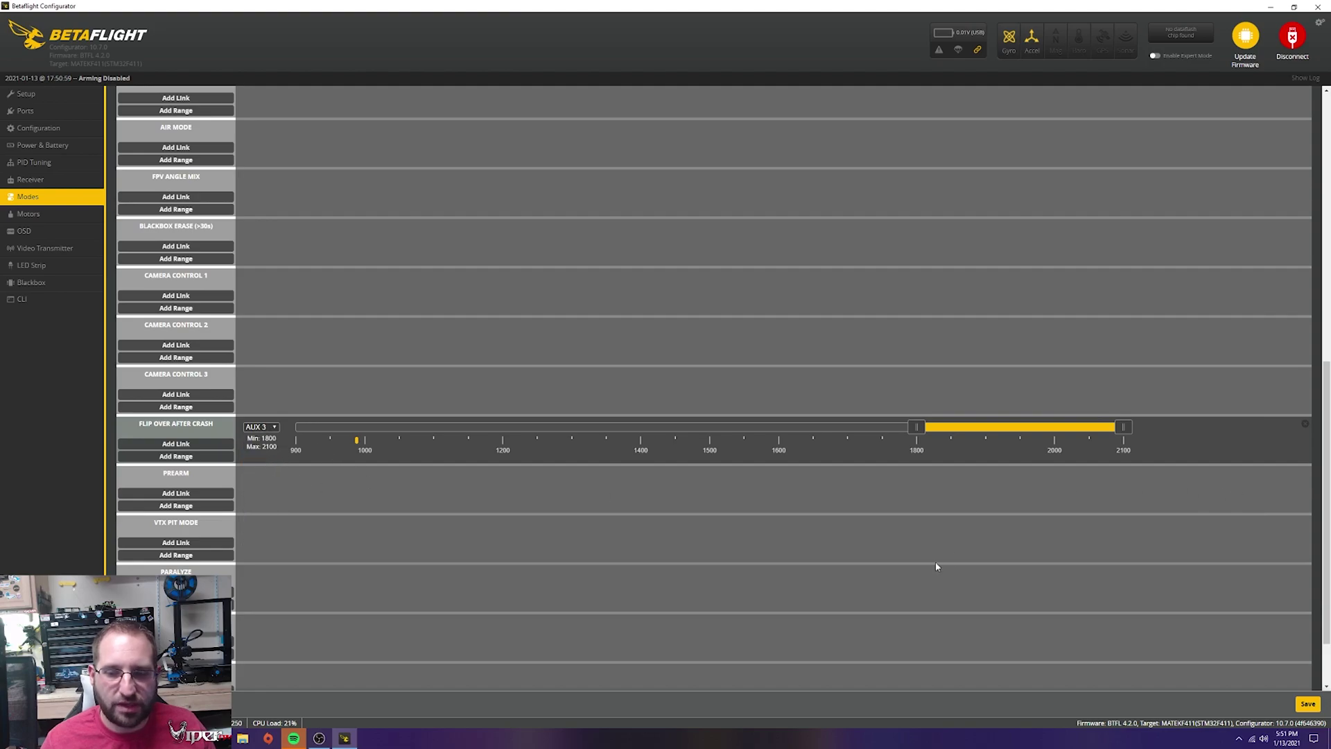
pyautogui.scroll(6, 554, 572)
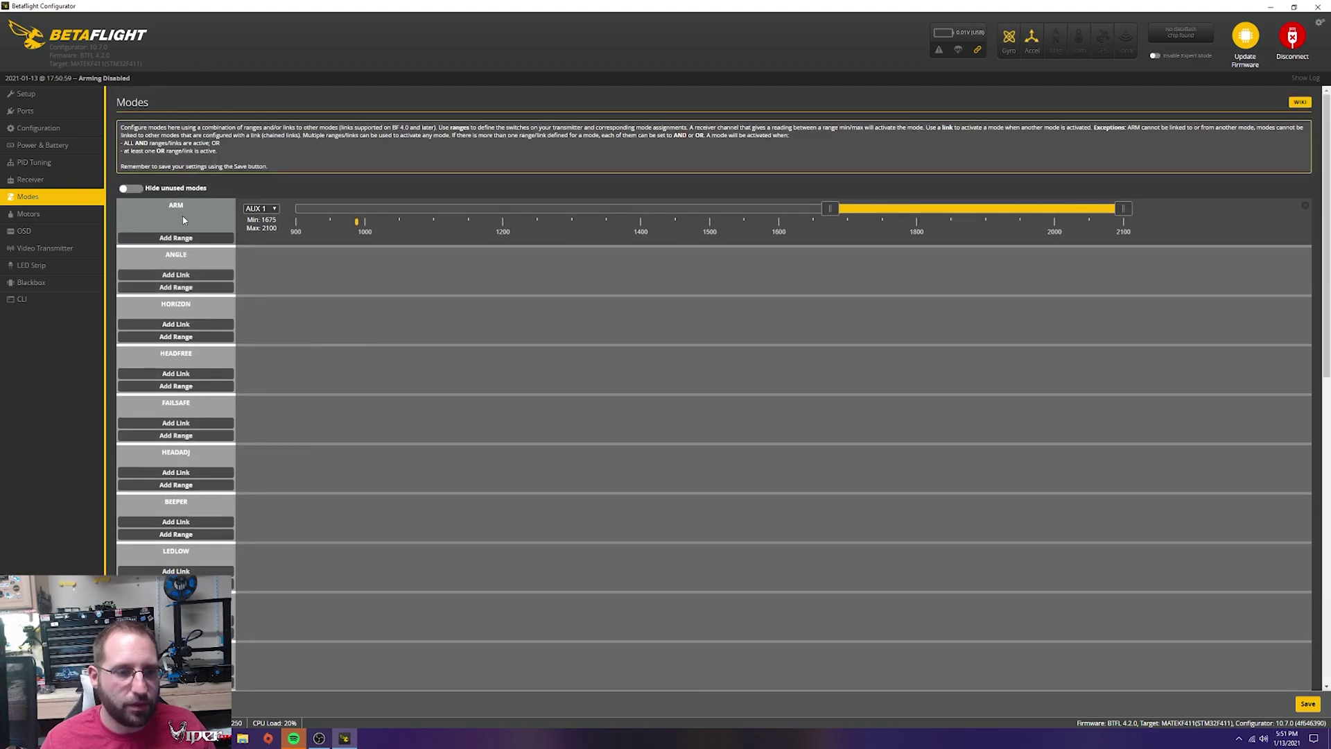
# Add a BEEPER range on AUX 2 at 1800–2100 and raise ARM's range to 1800–2100.
pyautogui.click(176, 534)
pyautogui.click(261, 505)
pyautogui.click(260, 523)
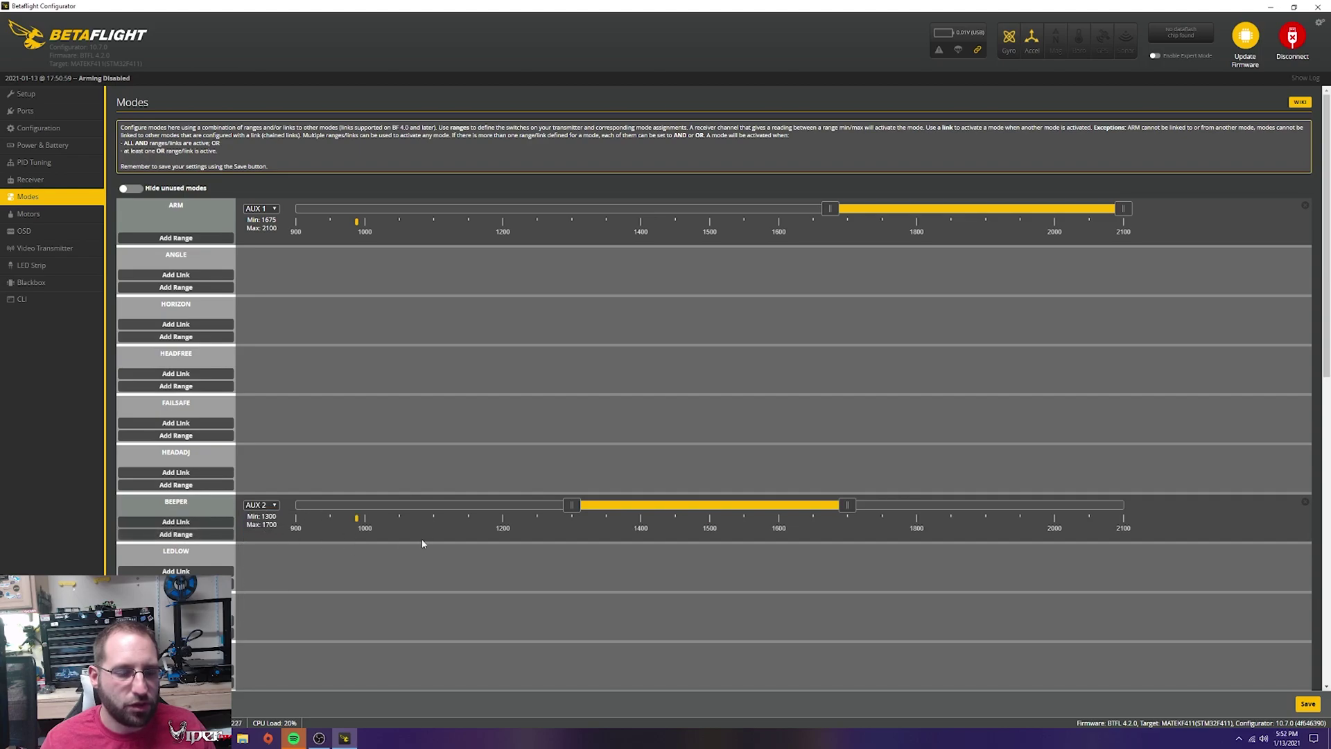
pyautogui.moveTo(760, 508); pyautogui.dragTo(1143, 516)
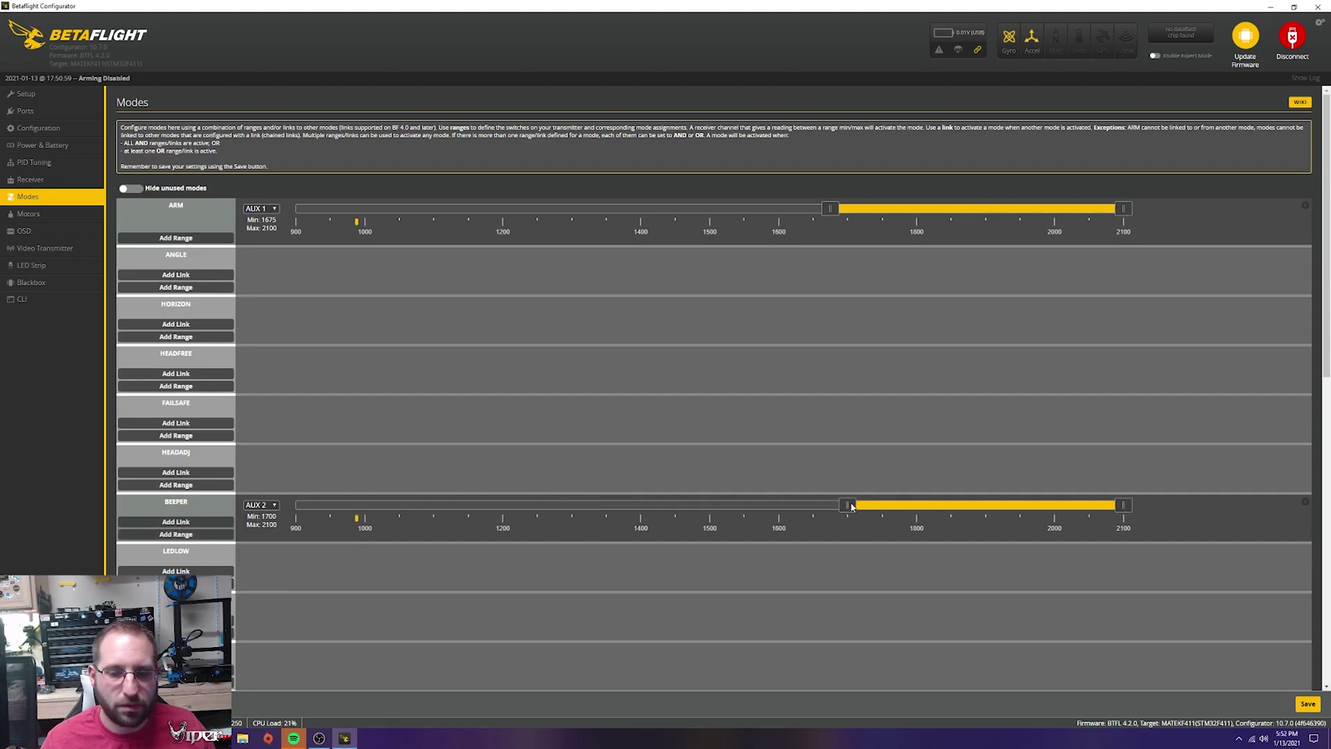
pyautogui.moveTo(849, 507); pyautogui.dragTo(903, 512)
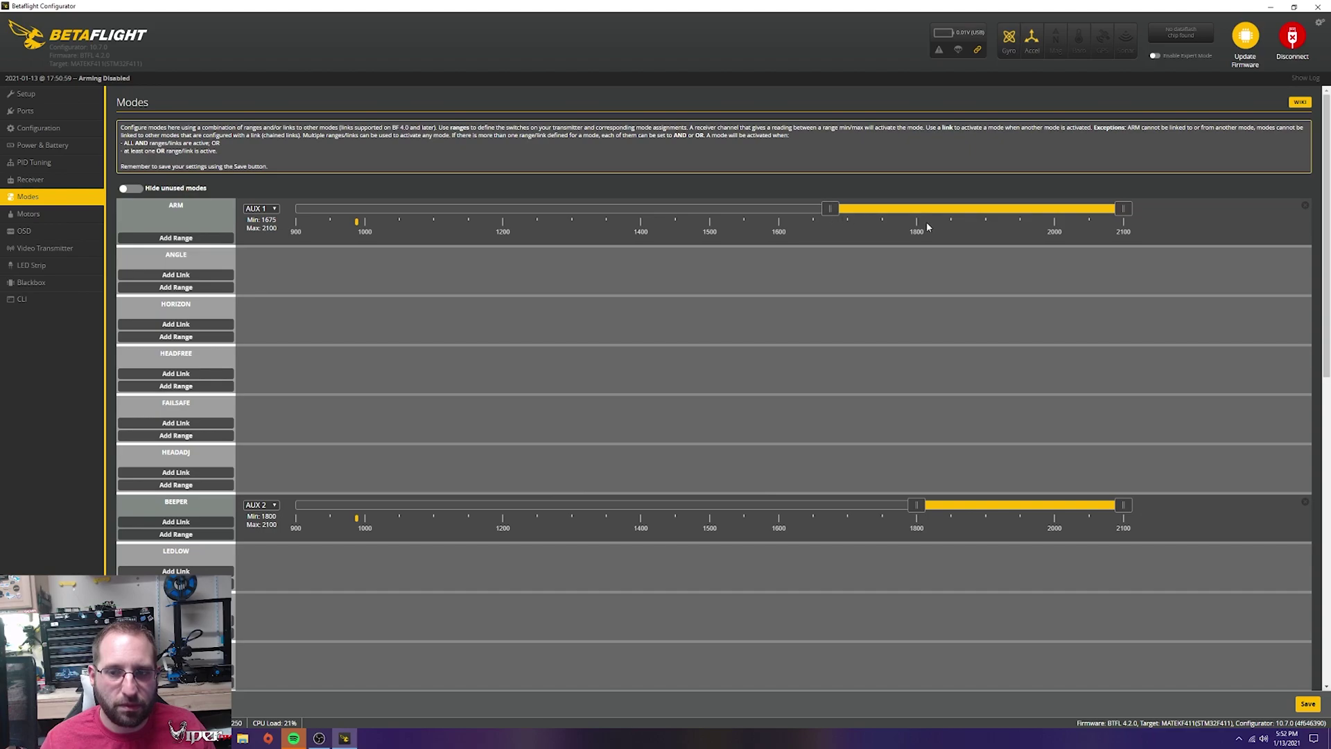
pyautogui.moveTo(824, 211); pyautogui.dragTo(915, 218)
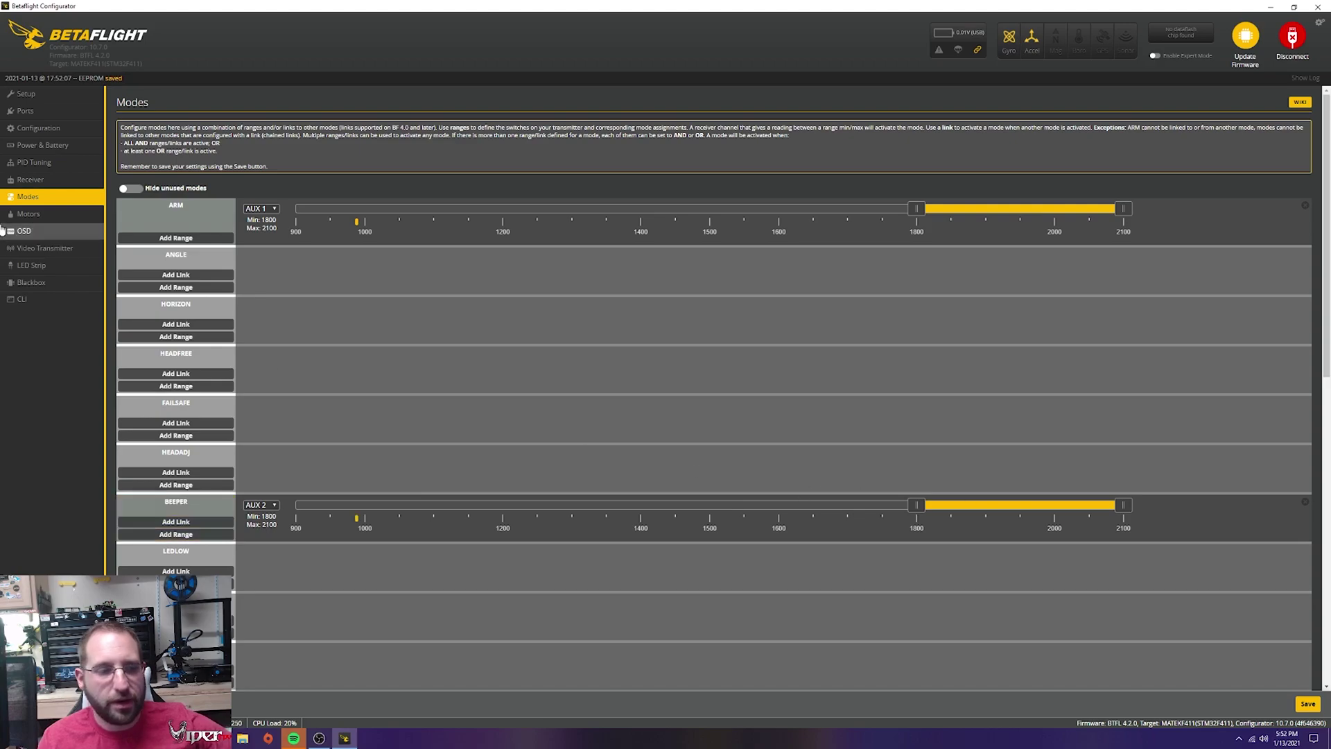
# Check the Receiver section of the Configuration page, then reconnect to the flight controller.
pyautogui.click(36, 125)
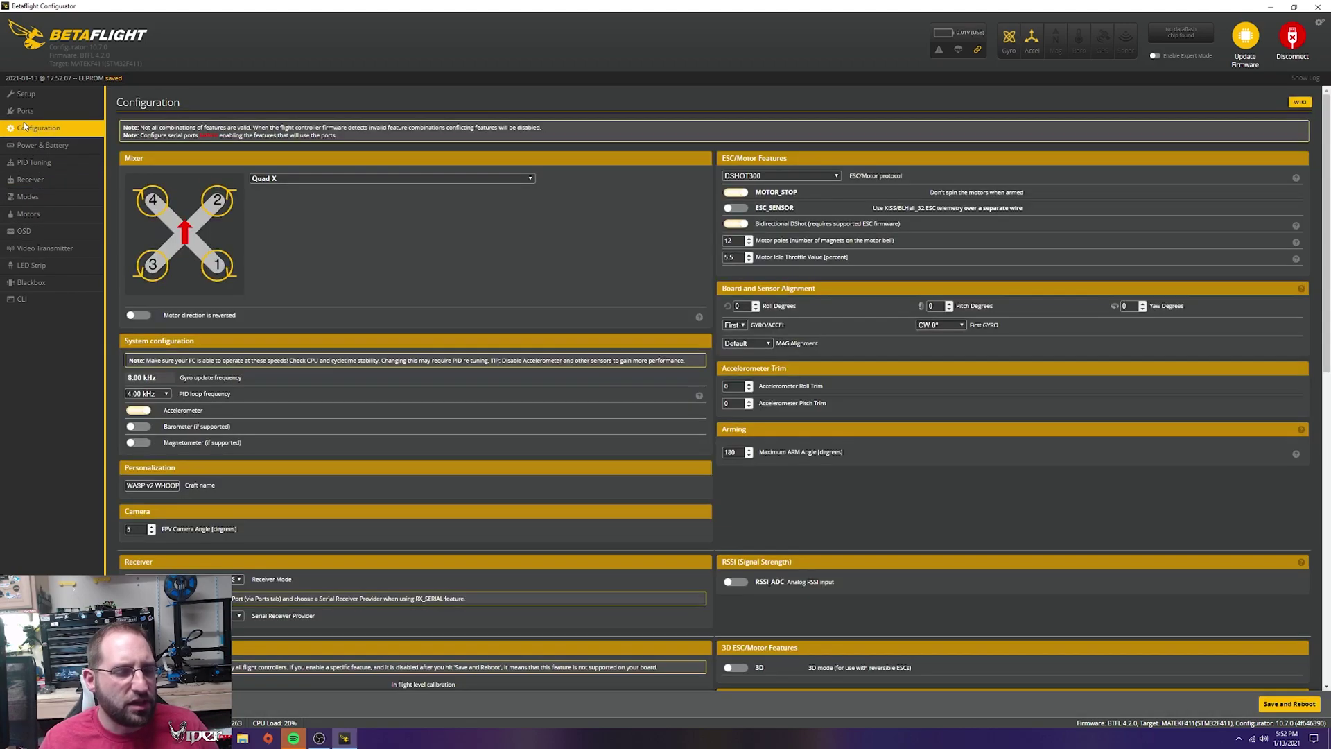
pyautogui.scroll(-5, 393, 486)
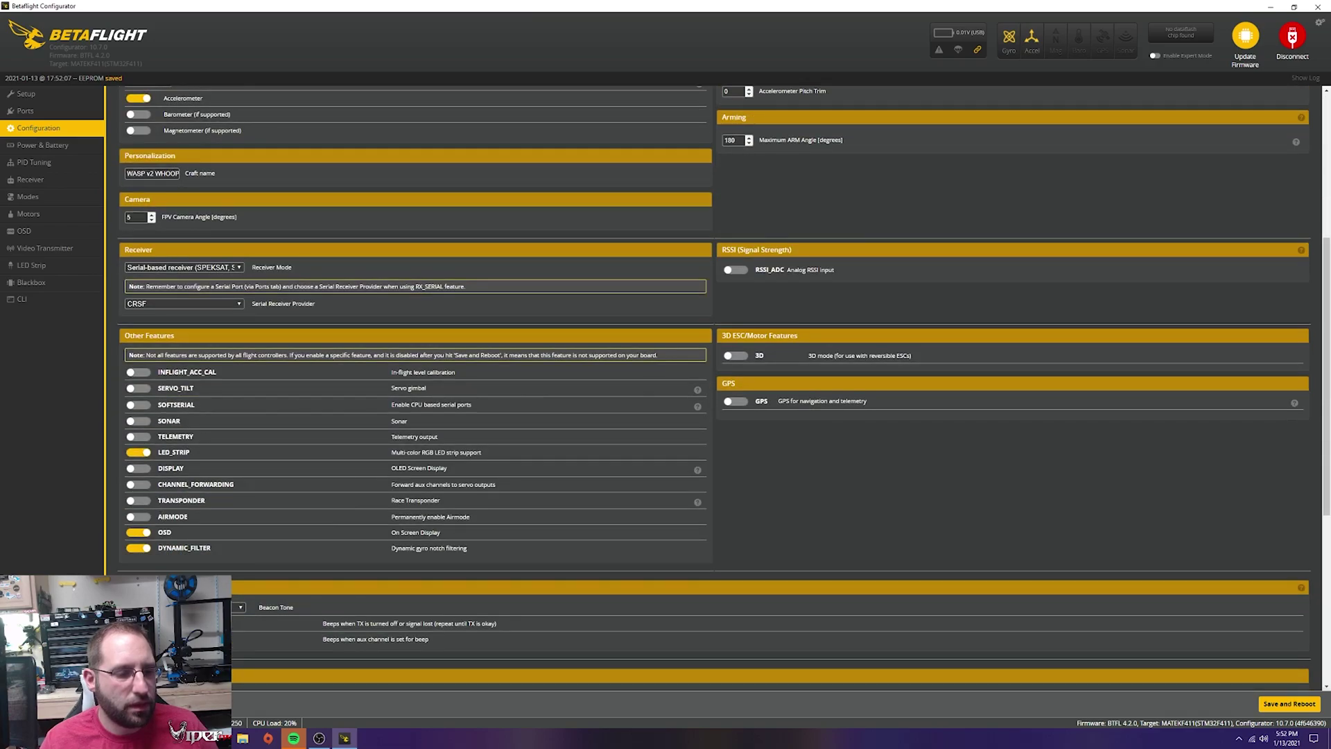
pyautogui.scroll(-3, 714, 388)
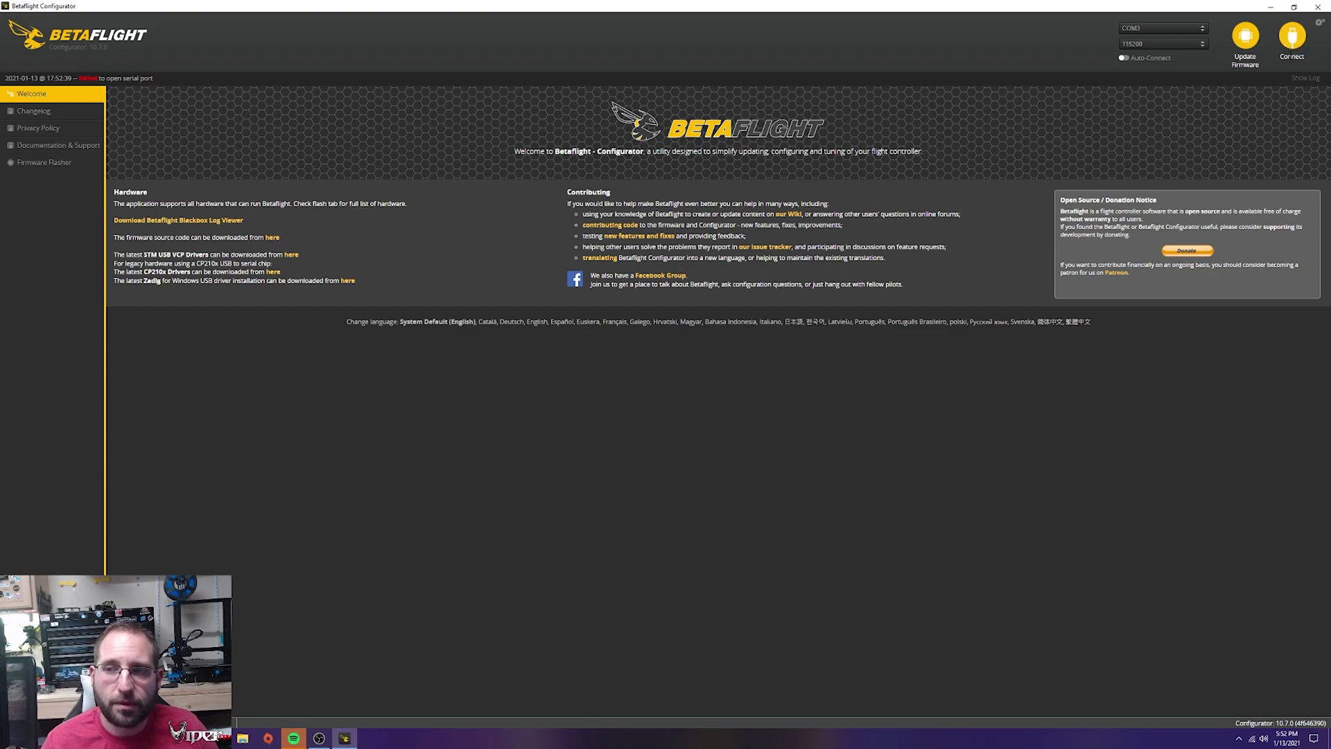
pyautogui.click(1292, 36)
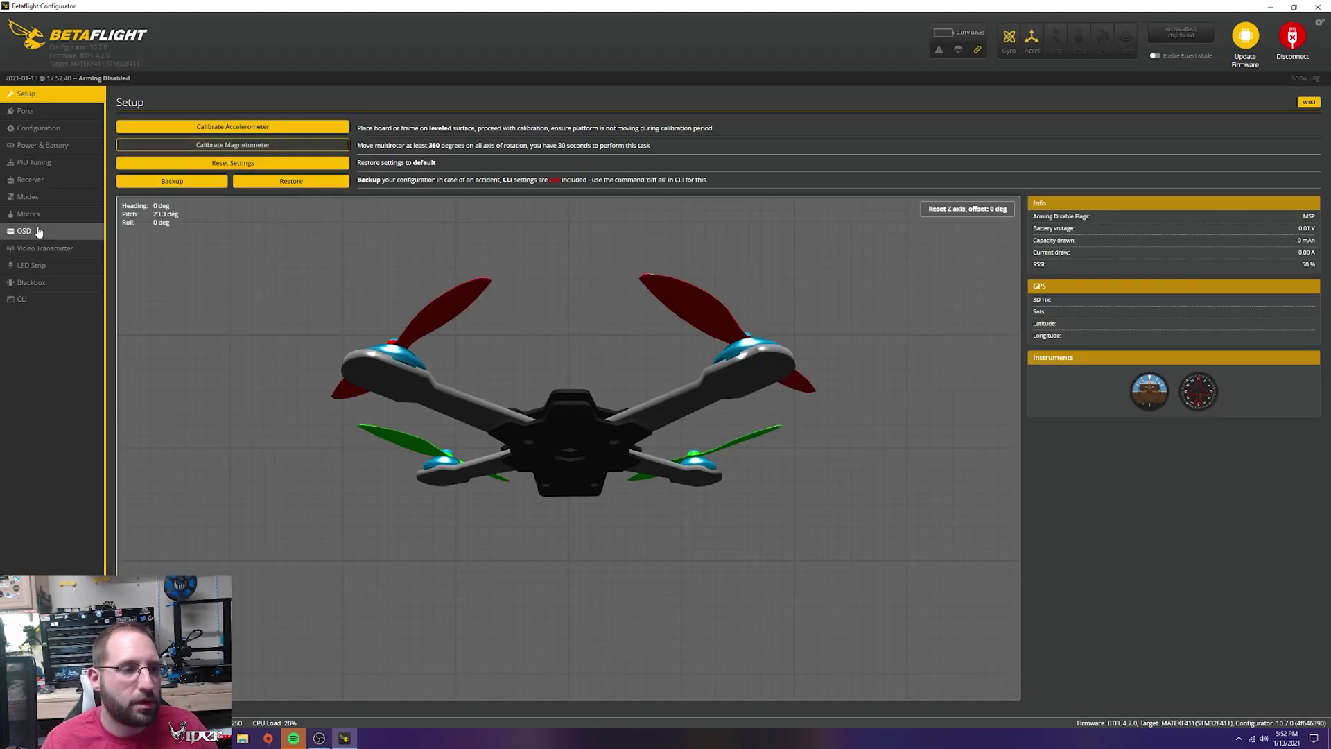
# Drag an OSD element rightward in the preview, keeping Battery voltage and Craft name, and save.
pyautogui.click(37, 232)
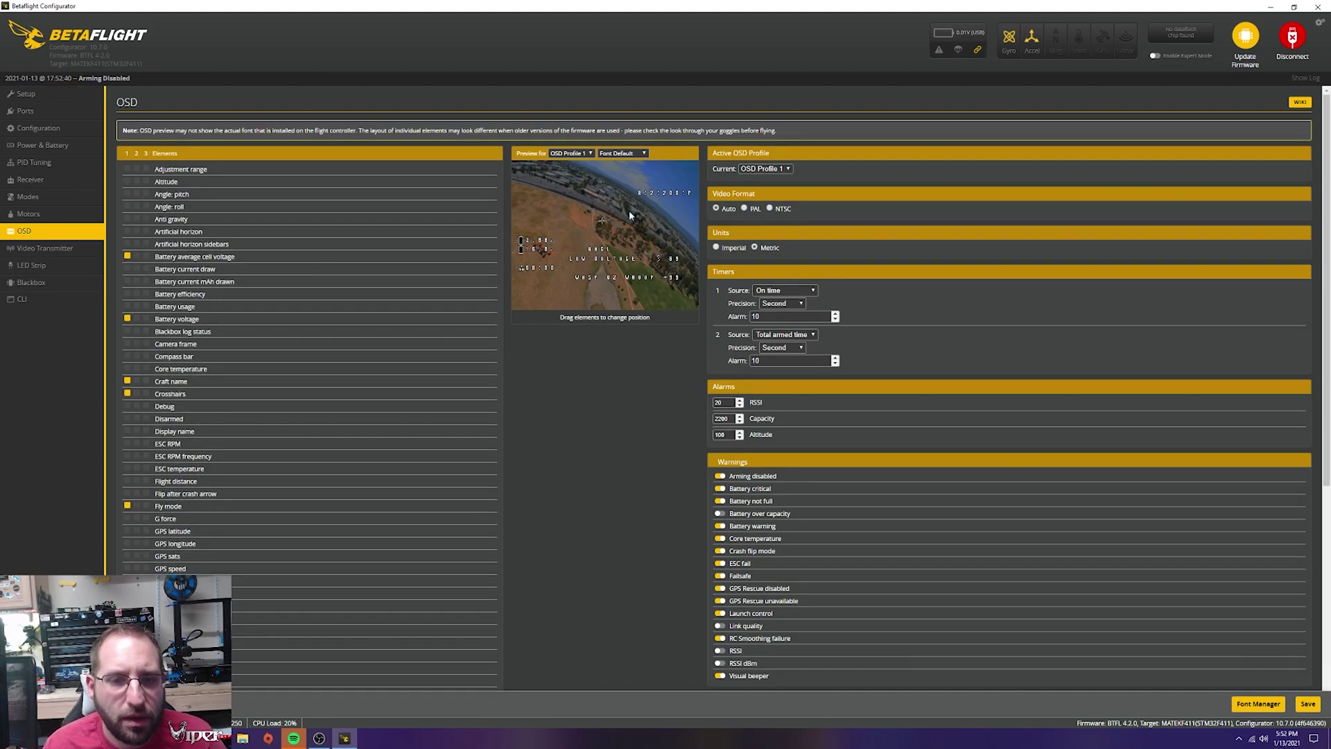
pyautogui.moveTo(571, 186); pyautogui.dragTo(682, 261)
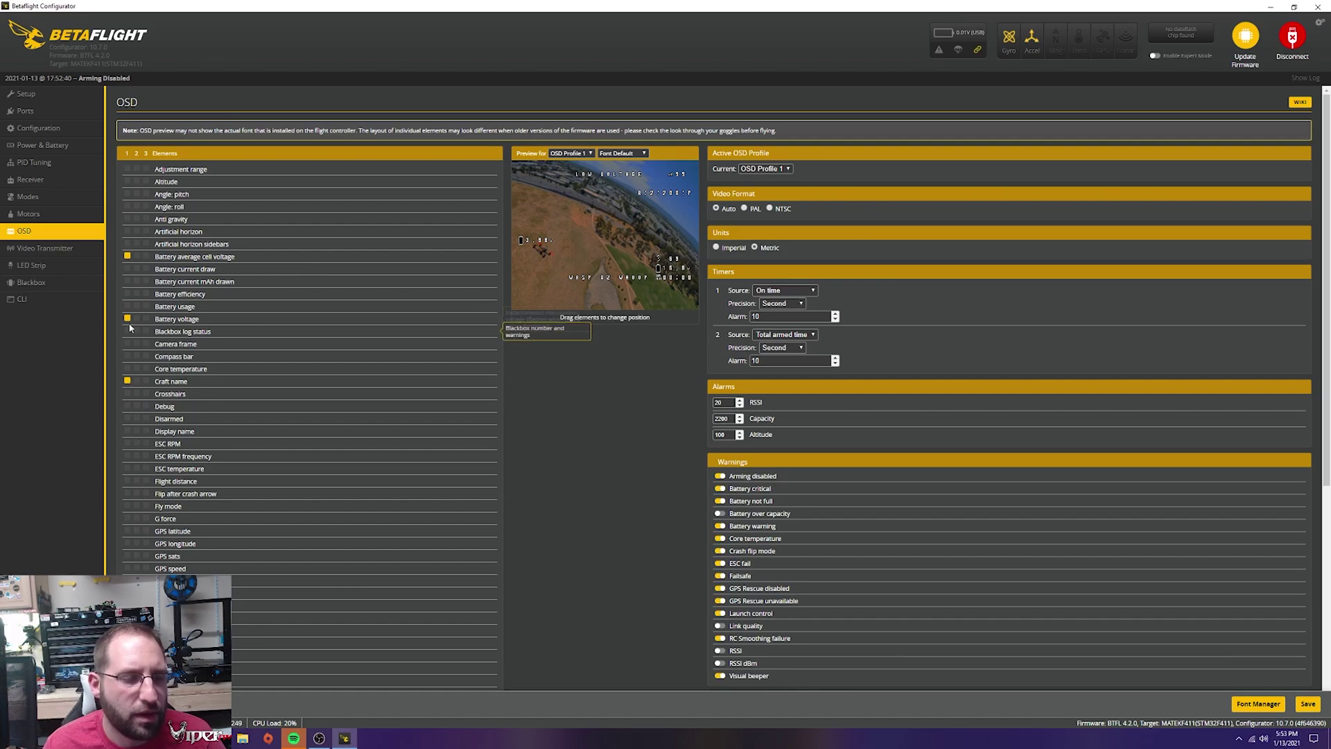
pyautogui.scroll(-5, 223, 494)
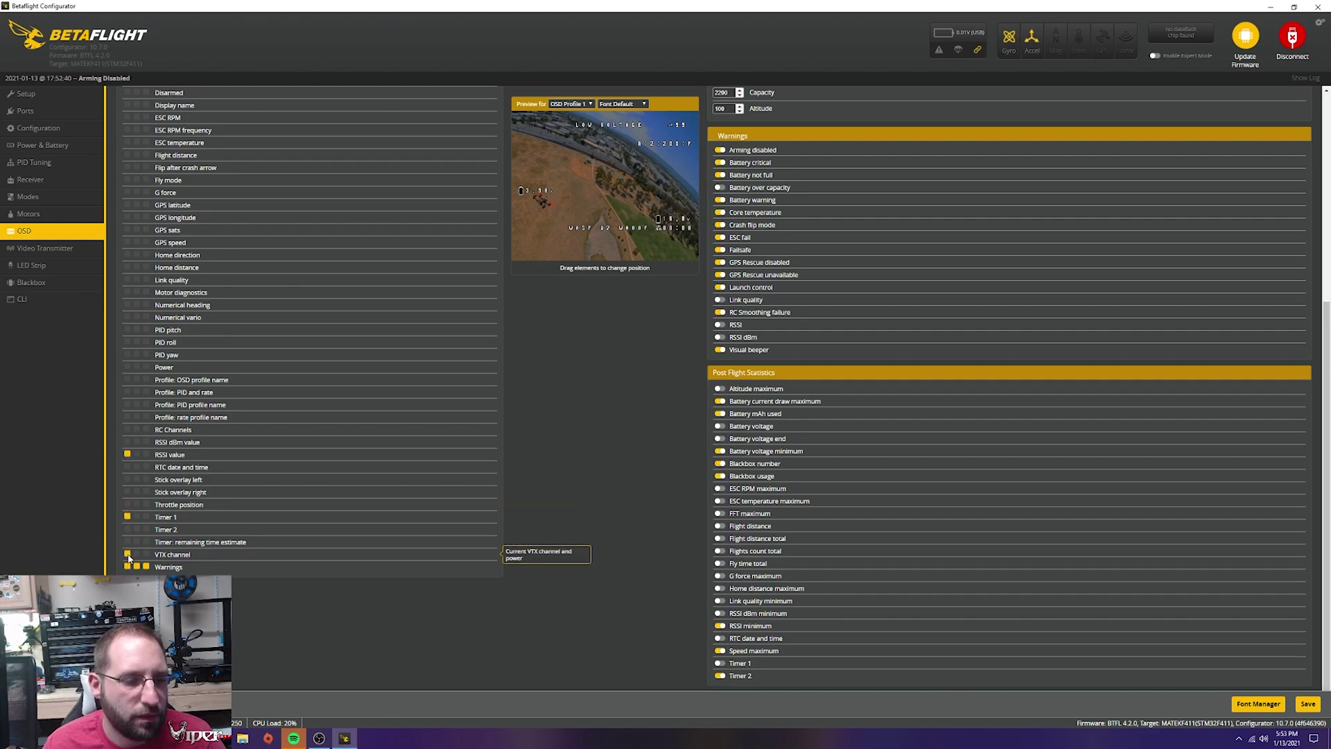
pyautogui.scroll(4, 350, 519)
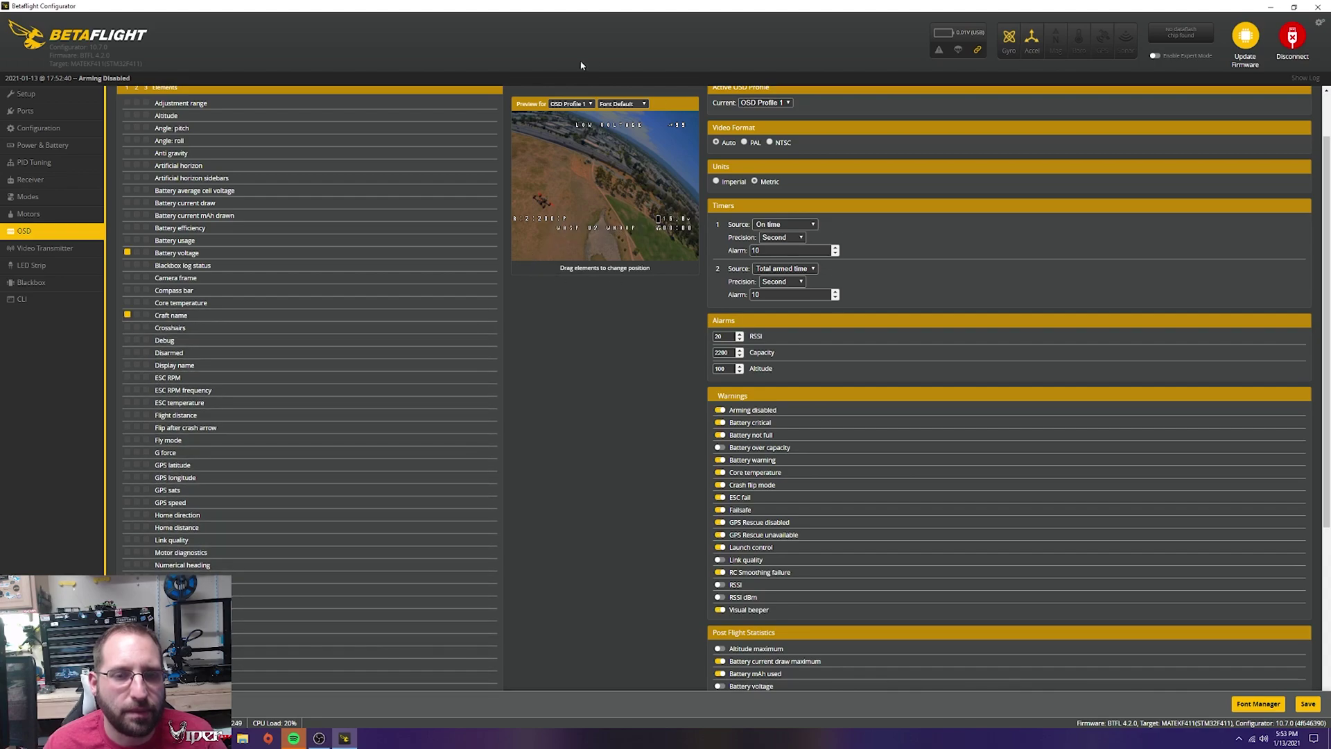
pyautogui.click(1307, 704)
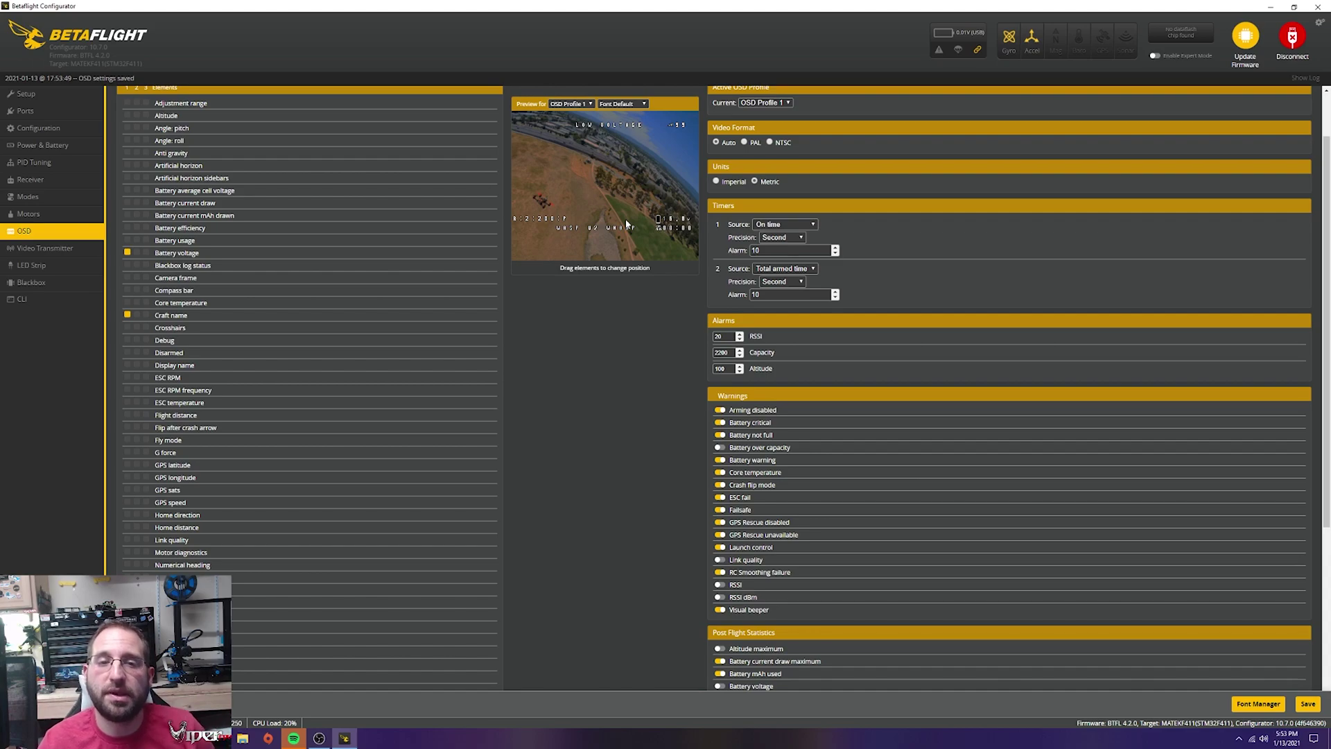
pyautogui.scroll(1, 225, 305)
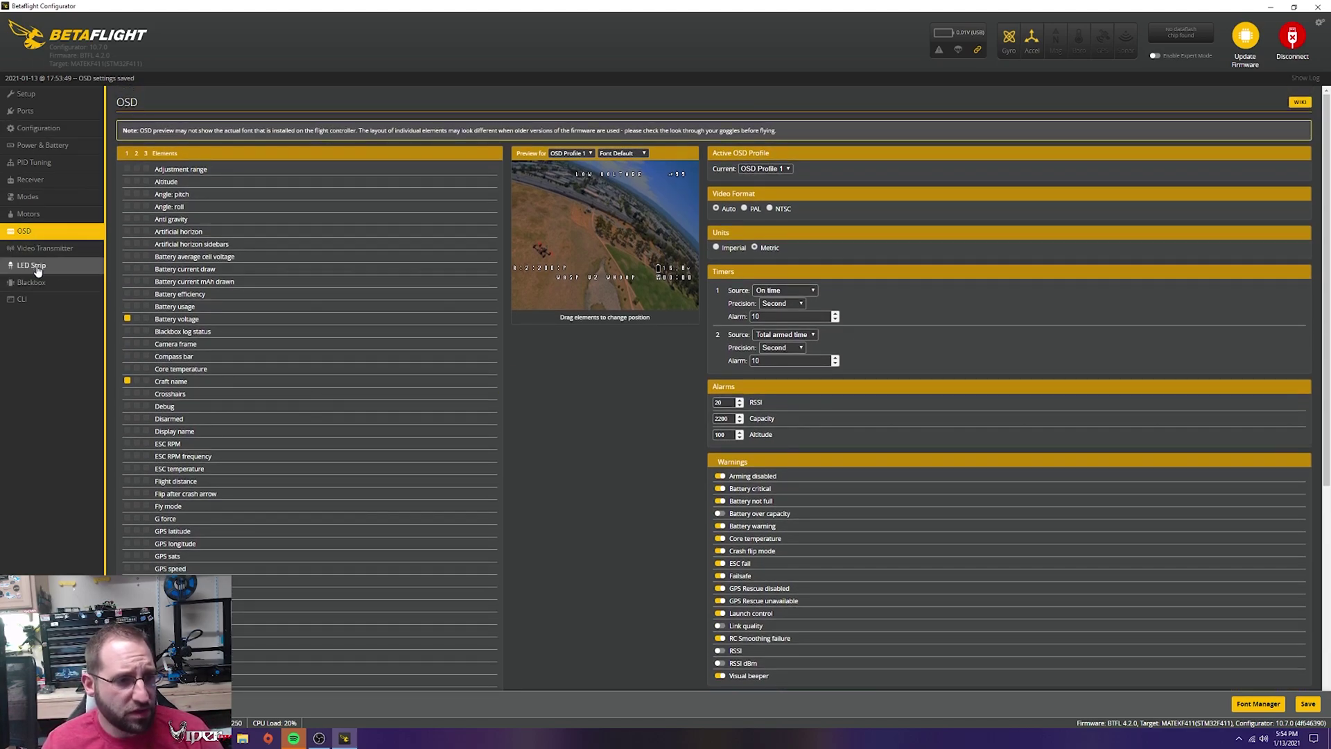
# Go back through Ports to Modes and confirm BEEPER is still on AUX 2 at 1800–2100.
pyautogui.click(30, 111)
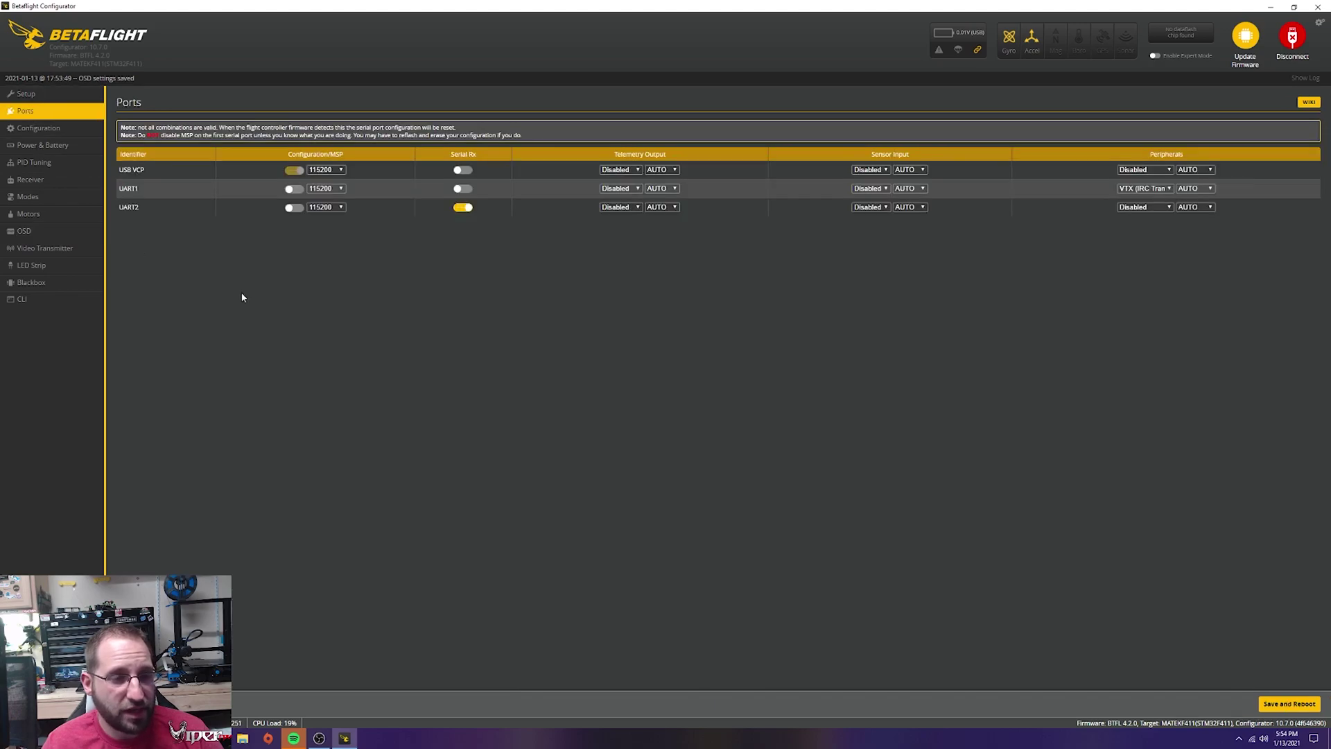
pyautogui.click(36, 196)
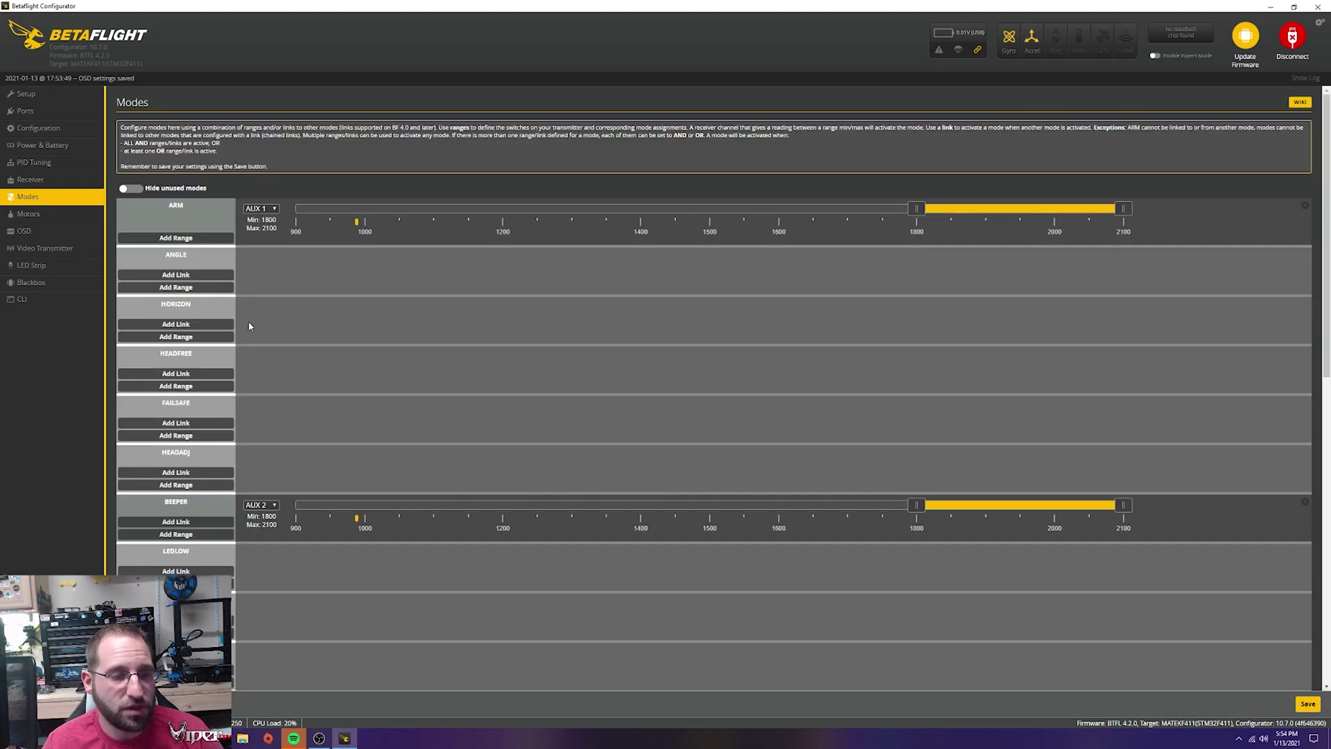
pyautogui.scroll(-10, 431, 490)
pyautogui.scroll(10, 466, 555)
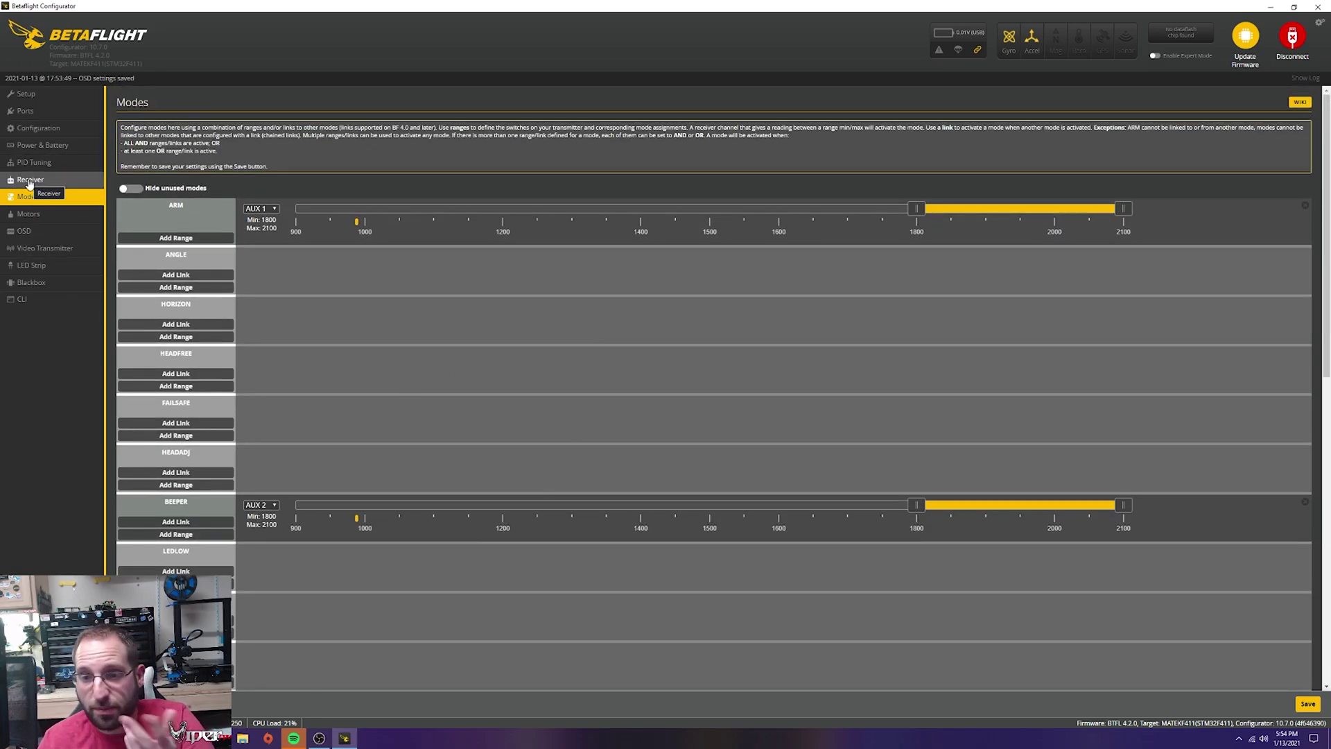
pyautogui.scroll(-4, 363, 430)
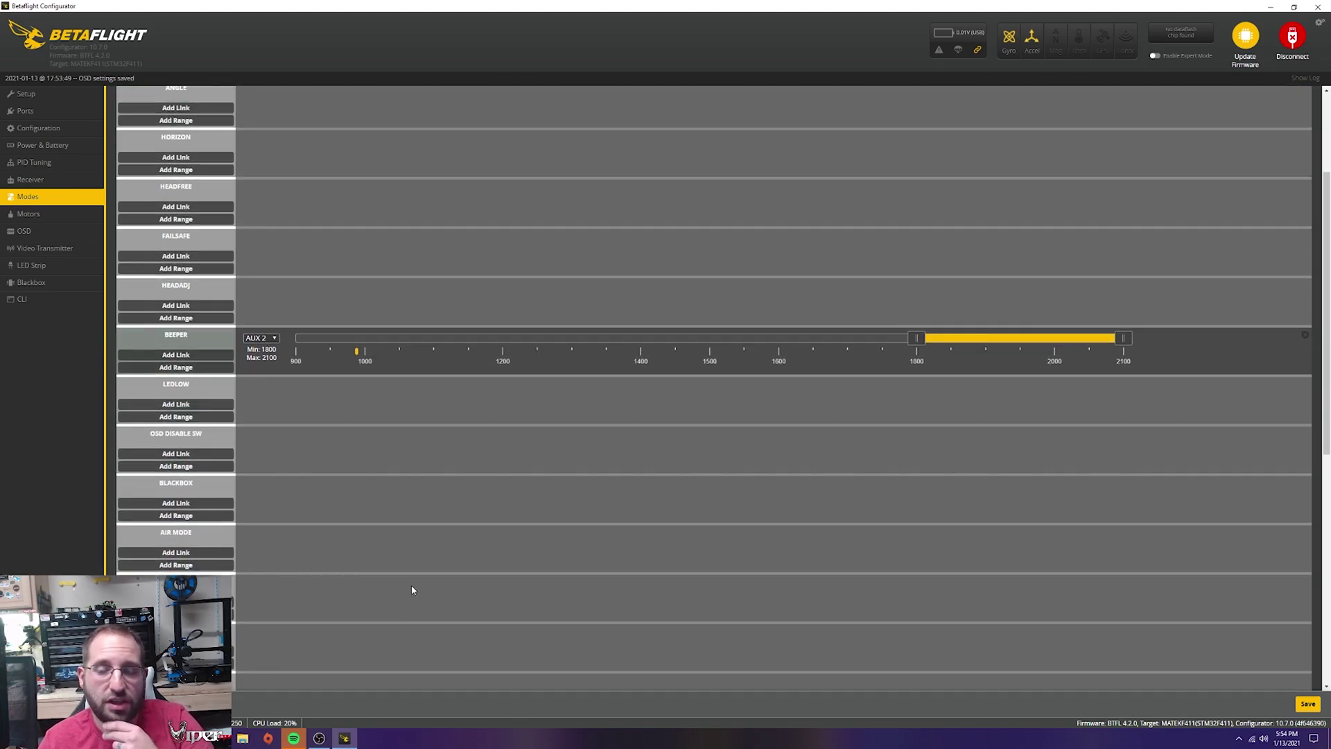